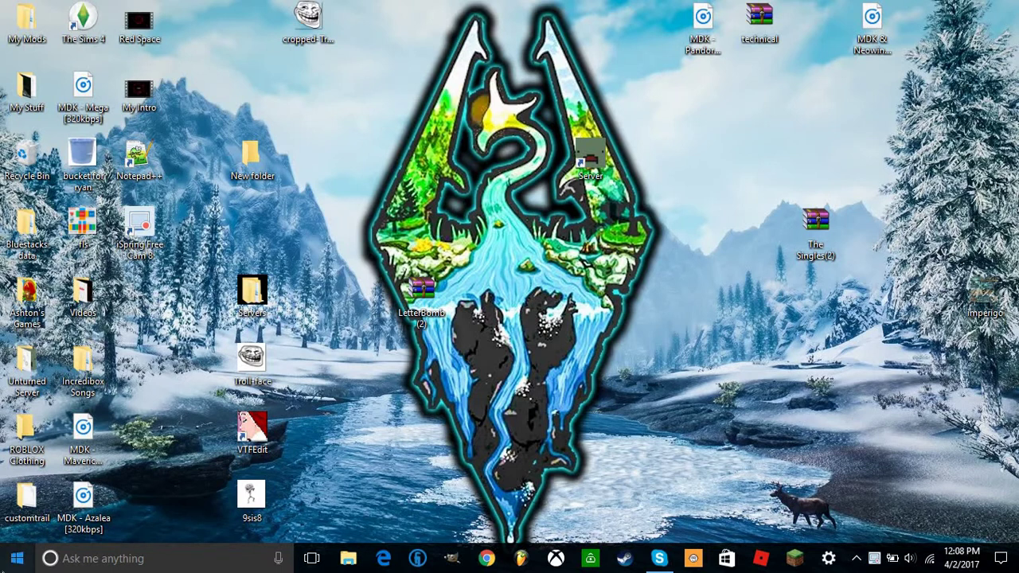
- Open Microsoft Keyboard Layout Creator and maximize its window
left_click(7, 563)
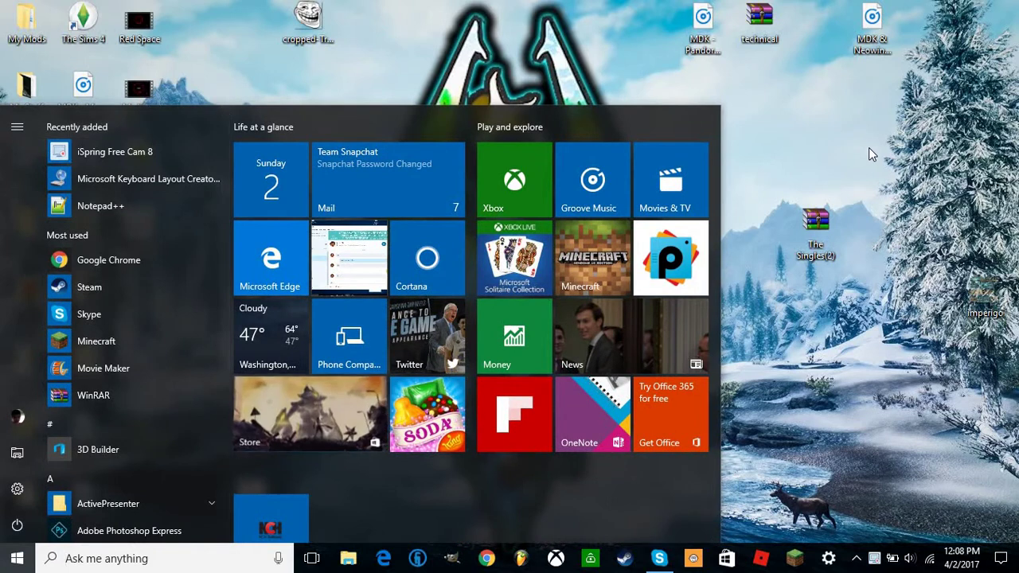
left_click(869, 147)
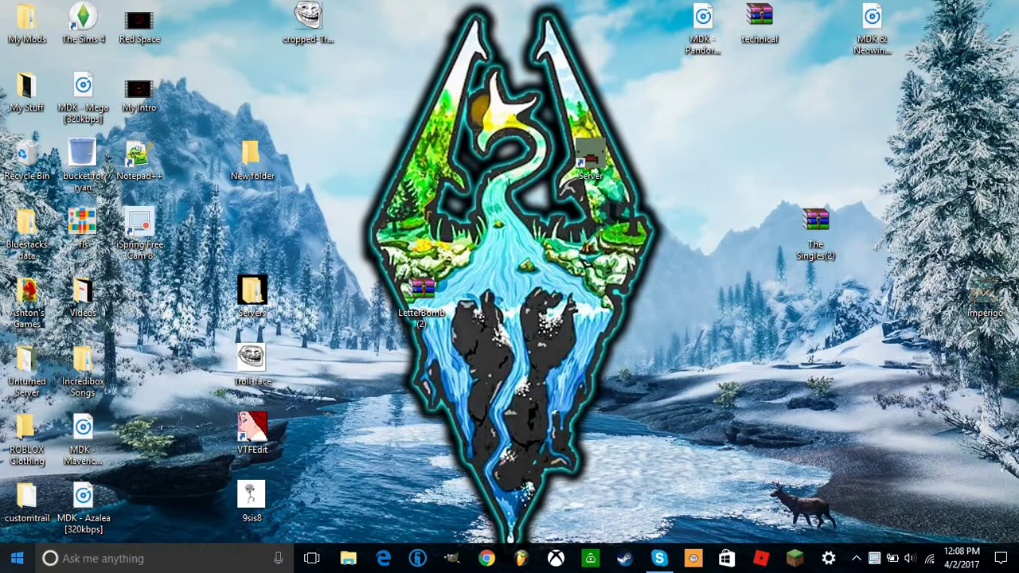
key("super")
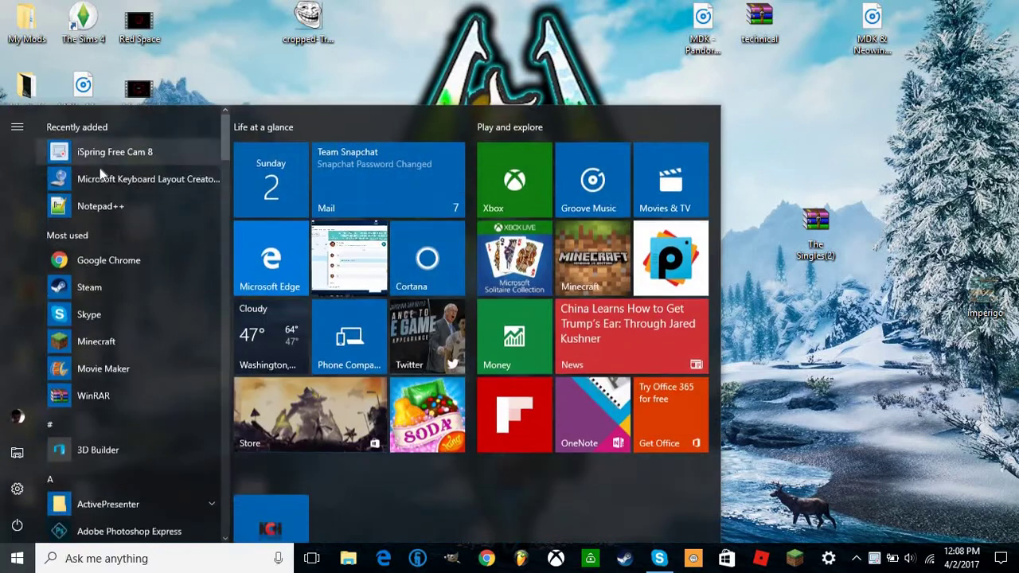
left_click(170, 178)
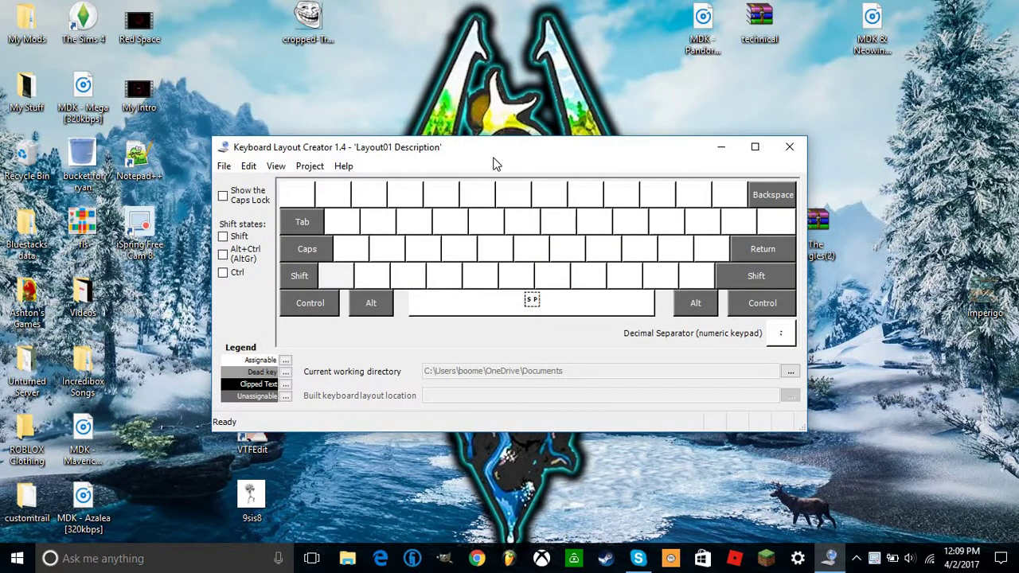
left_click_drag(489, 149, 498, 103)
left_click(757, 101)
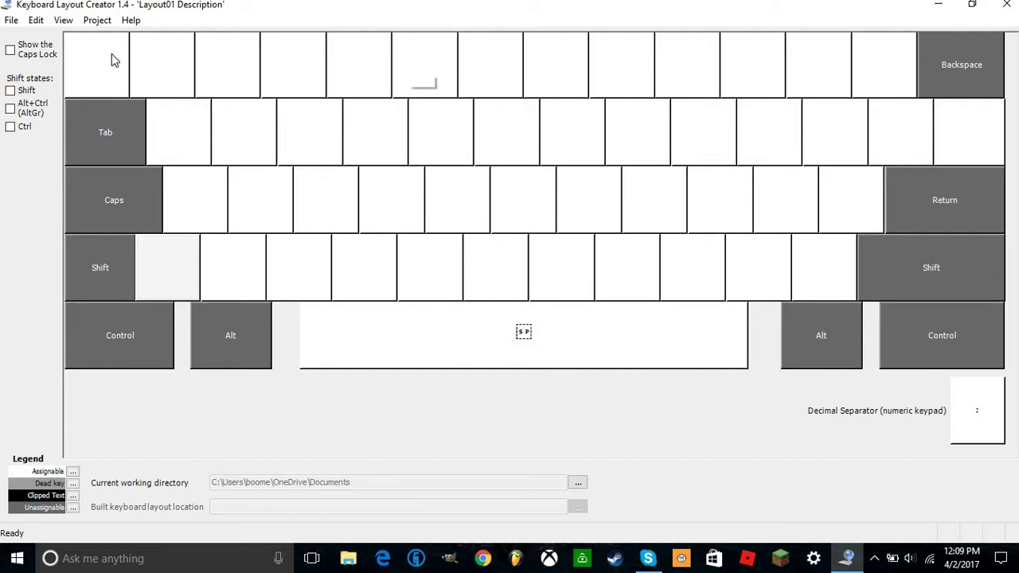
- Set the keyboard display font to Dragon_Alphabet_Private, Regular style, size 8
left_click(63, 21)
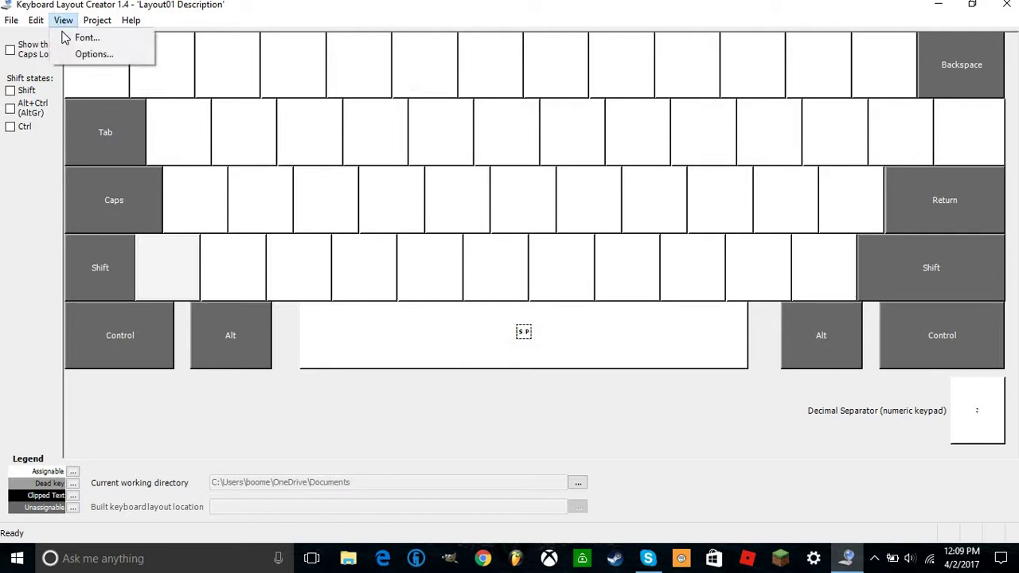
left_click(67, 37)
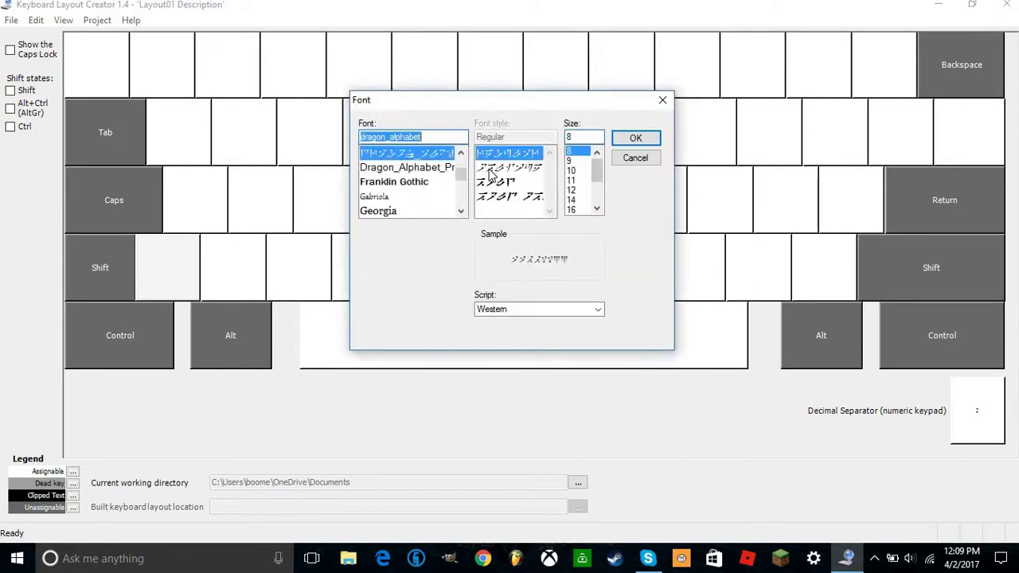
scroll(406, 179, "down", 10)
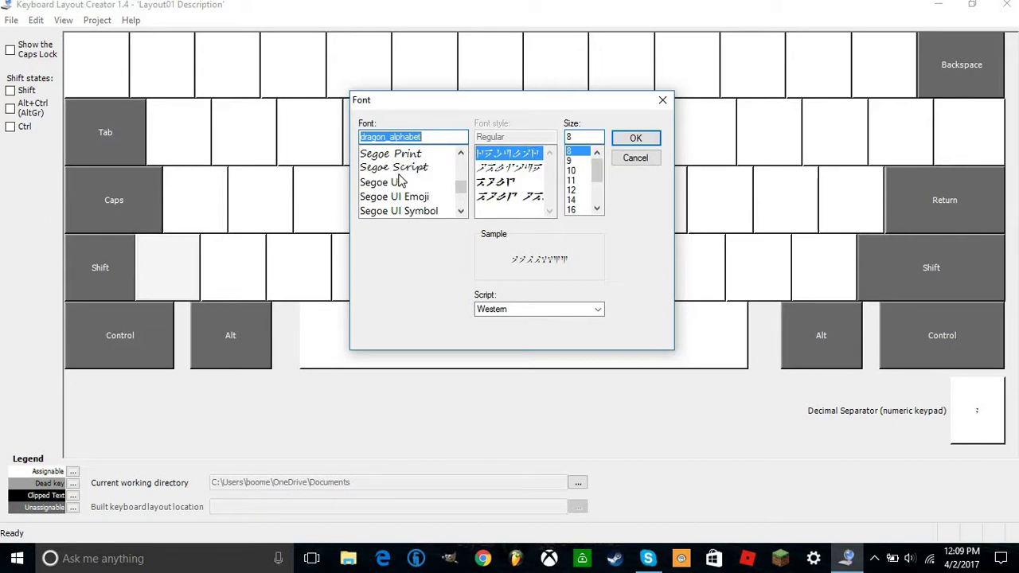
scroll(405, 217, "up", 5)
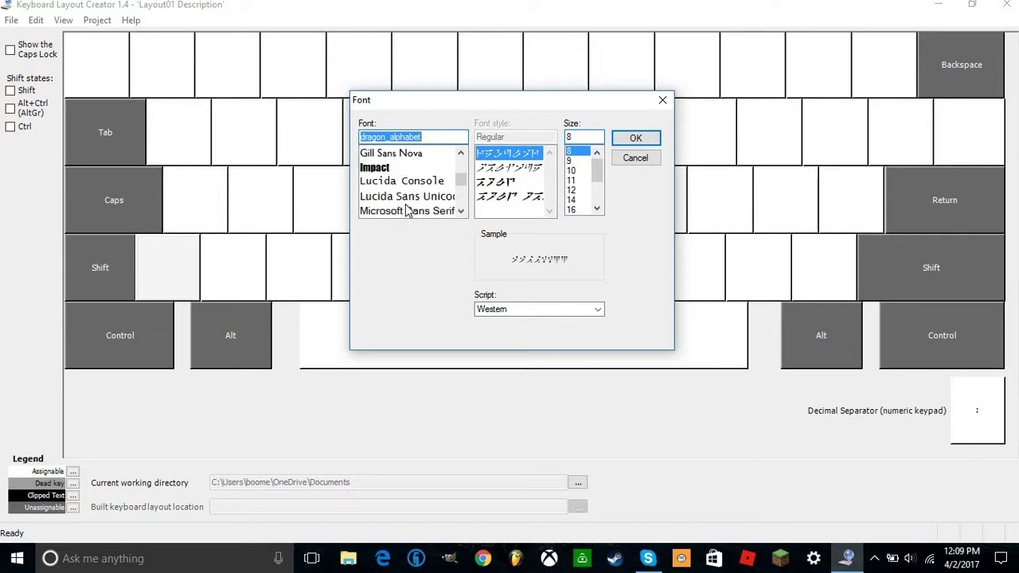
scroll(405, 199, "down", 1)
scroll(406, 196, "up", 2)
scroll(406, 197, "up", 5)
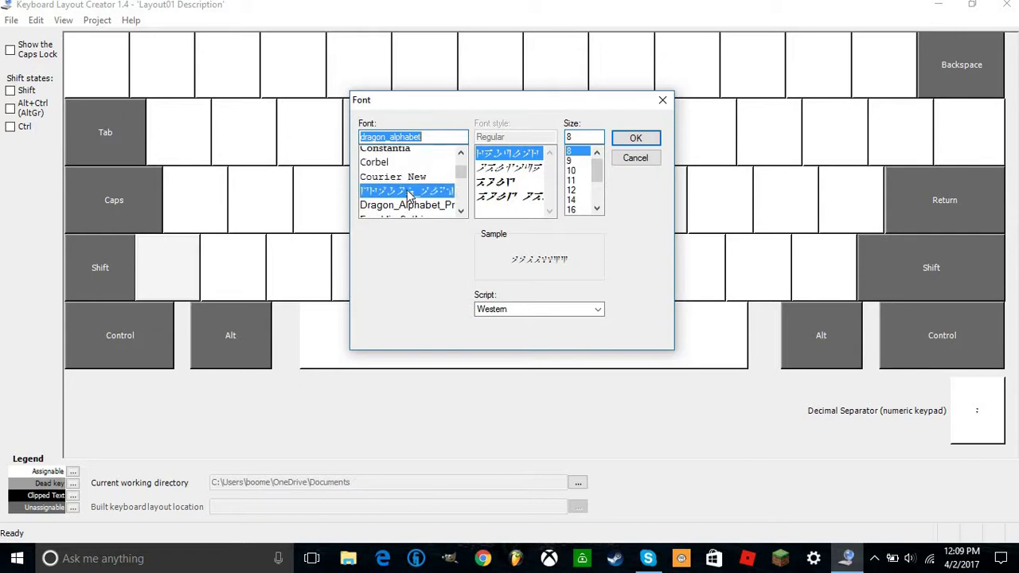
scroll(407, 204, "down", 1)
scroll(406, 204, "down", 3)
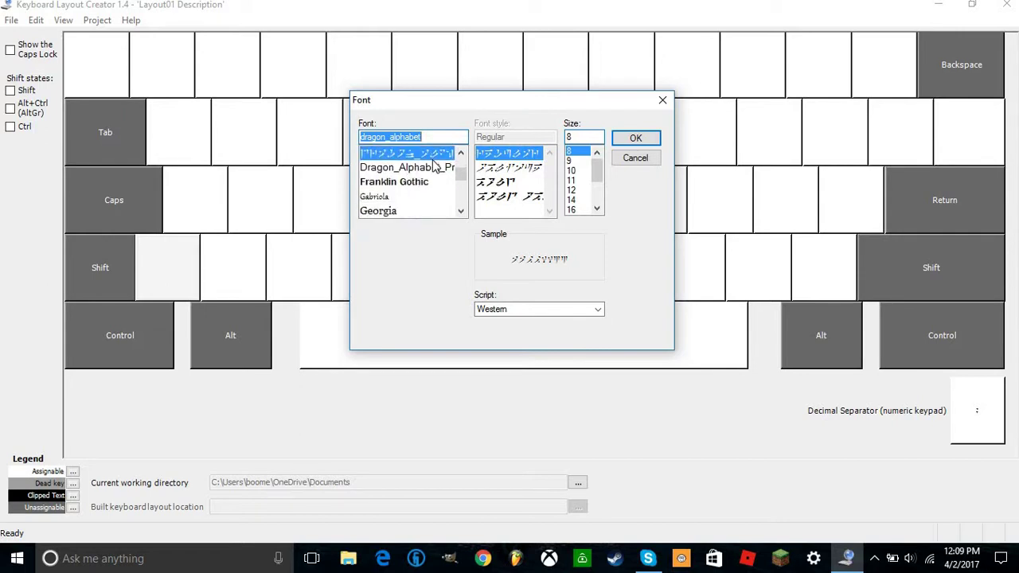
left_click(434, 168)
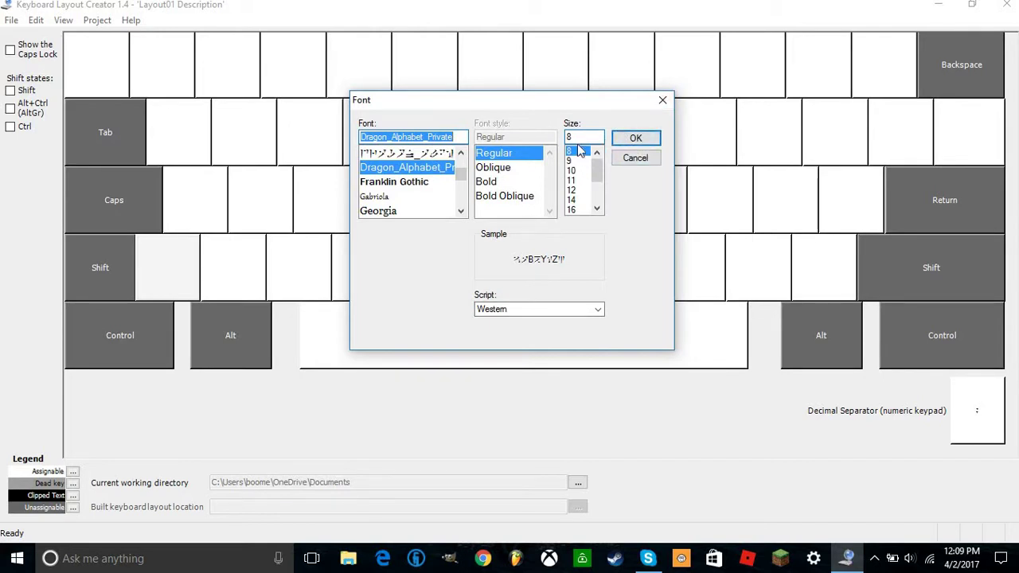
left_click(626, 140)
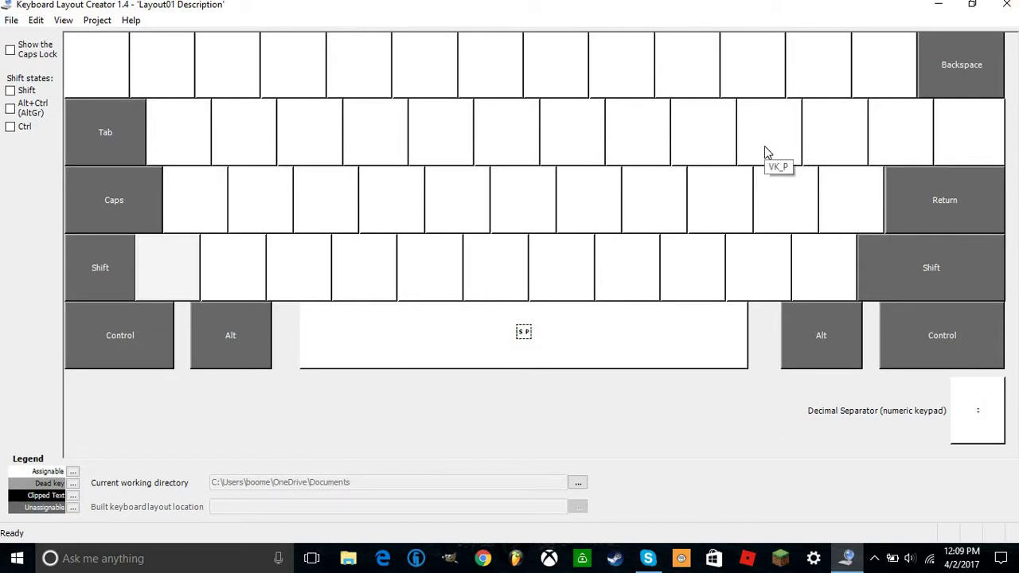
left_click(110, 74)
type("`")
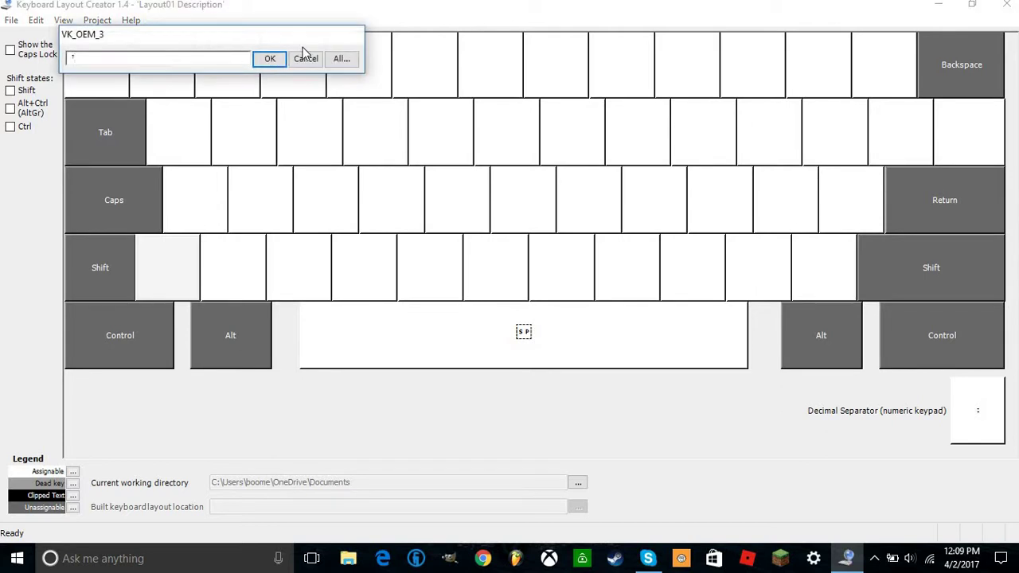
left_click(270, 59)
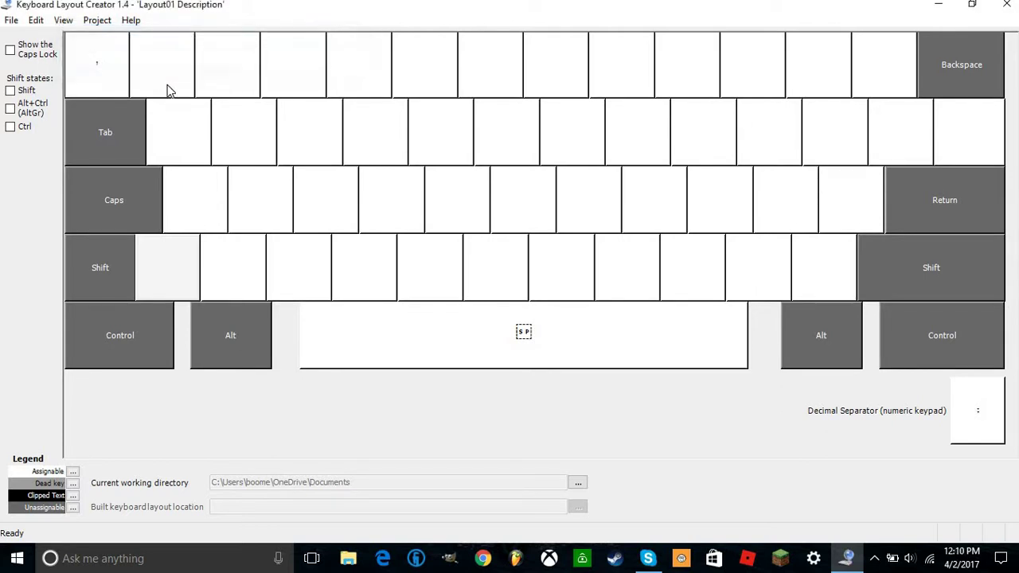
left_click(167, 86)
type("*")
left_click(335, 61)
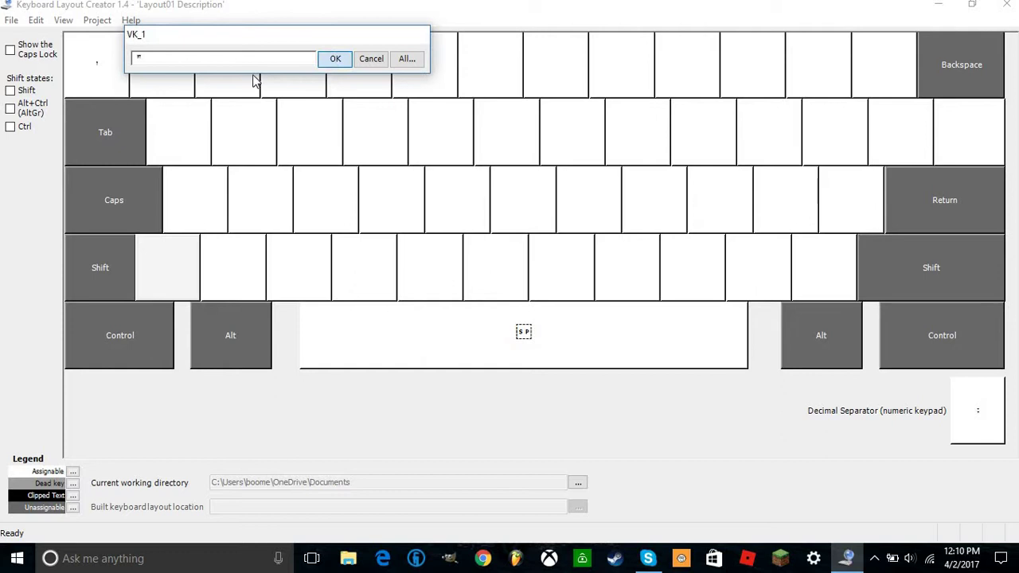
left_click(243, 78)
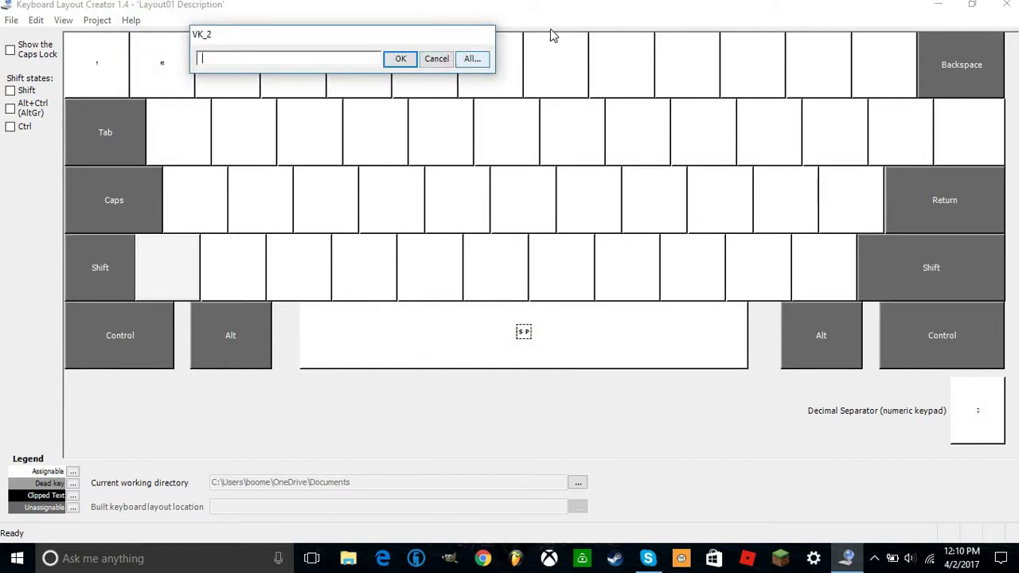
left_click(437, 58)
- Reassign the backtick key and the 1 key so each produces its own character, backtick and 1
left_click(106, 79)
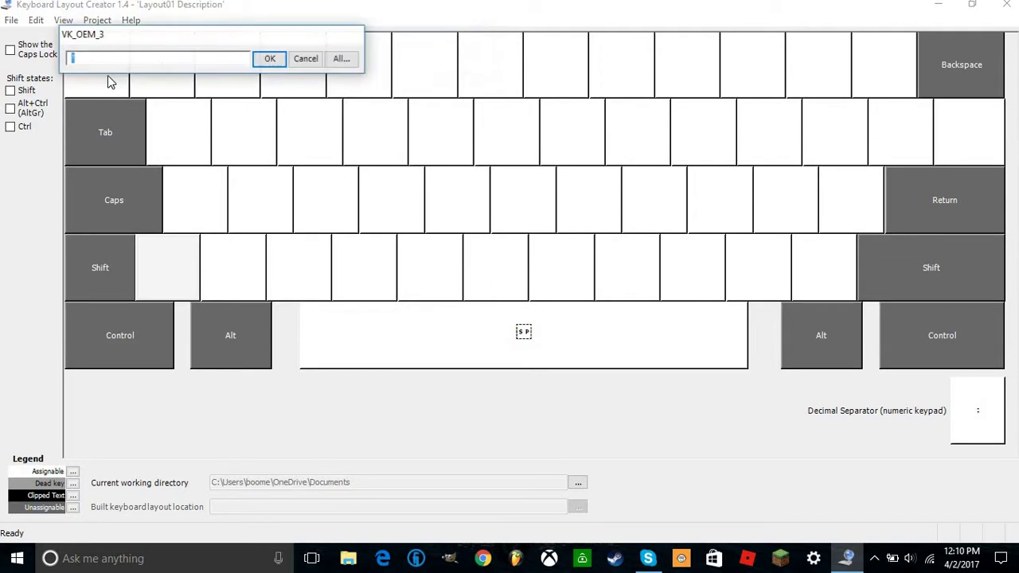
left_click(275, 60)
left_click(175, 66)
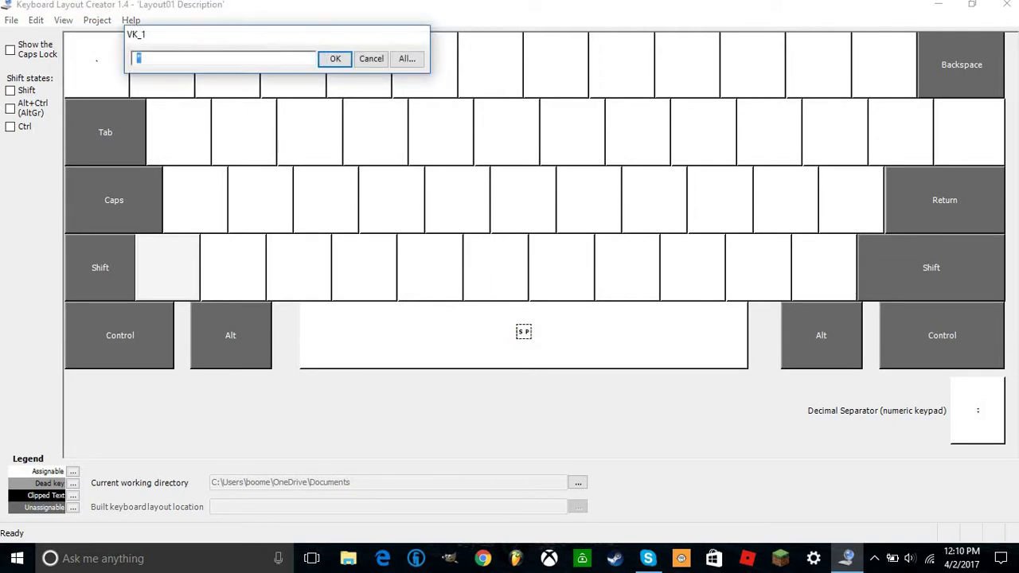
type("1")
left_click(338, 58)
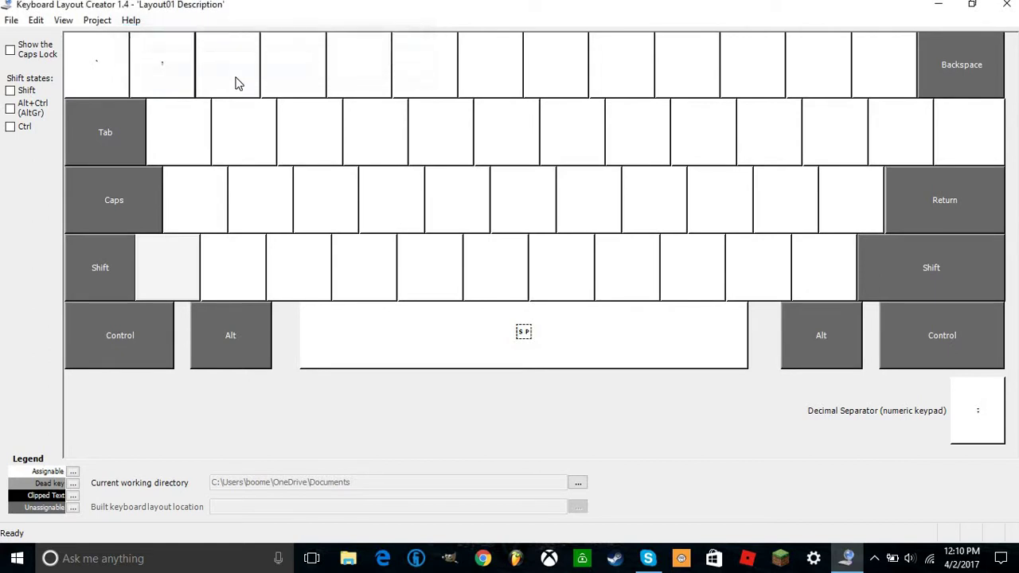
- Assign the characters 2 and 3 to the matching blank number-row keys
left_click(234, 83)
left_click(398, 60)
left_click(311, 81)
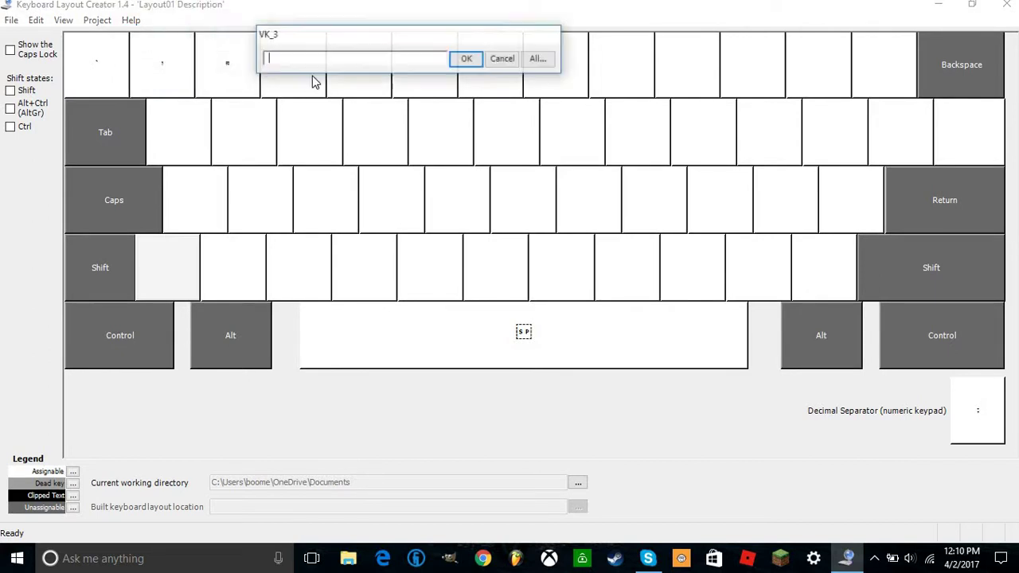
type("3")
left_click(468, 60)
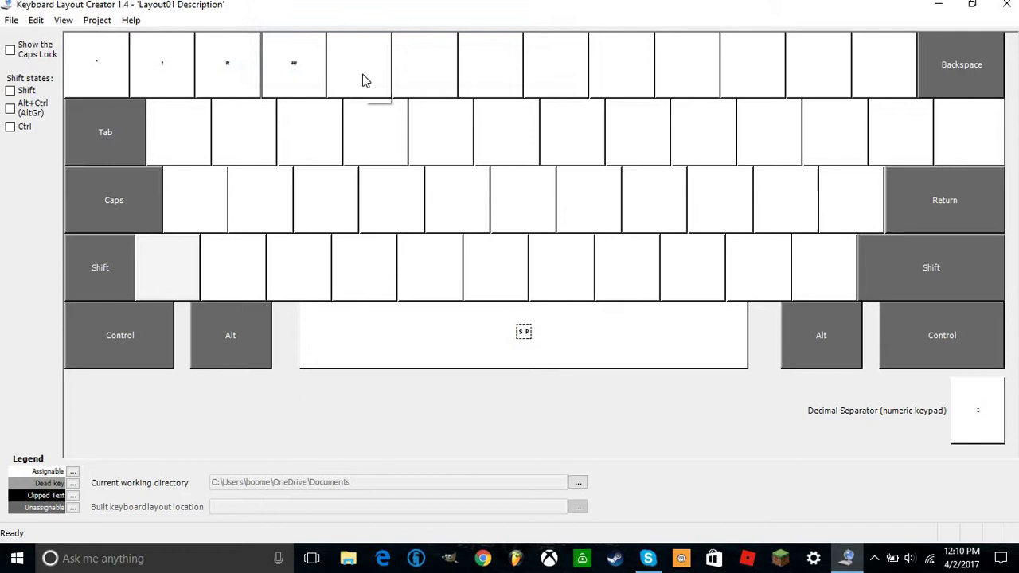
- Assign the matching digit characters to the 4, 5 and 6 keys
left_click(364, 79)
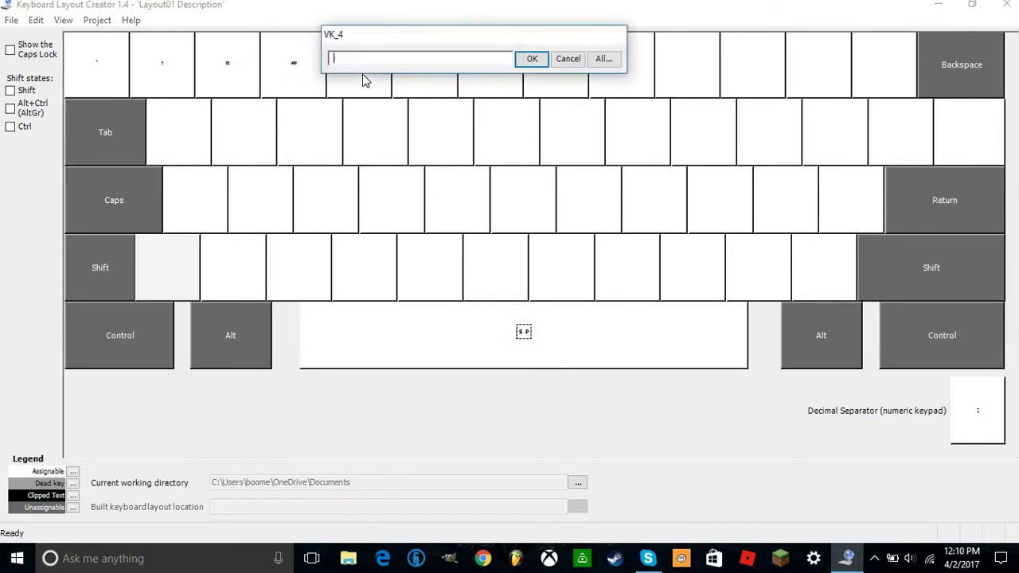
left_click(522, 60)
left_click(446, 69)
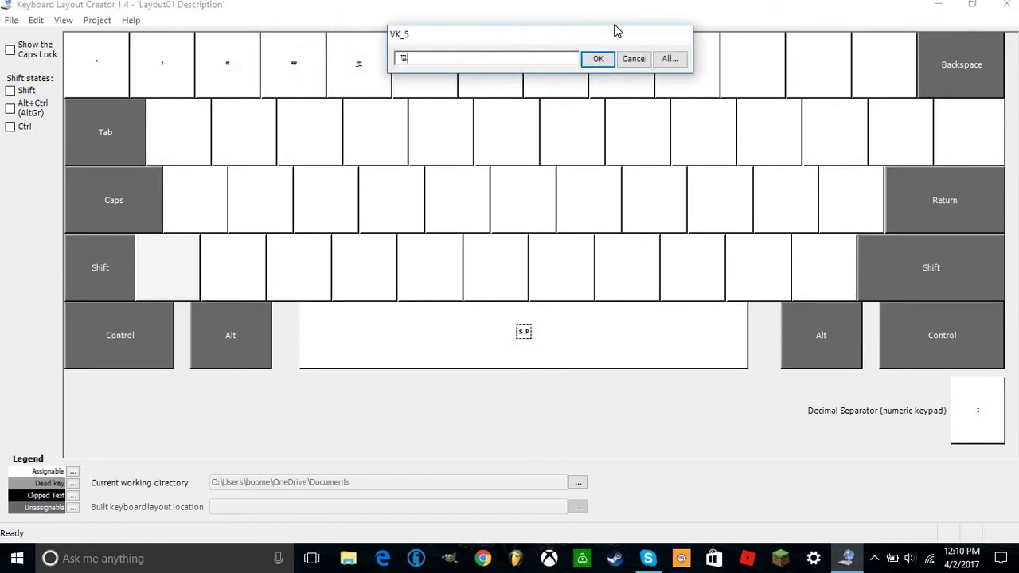
left_click(598, 60)
left_click(516, 85)
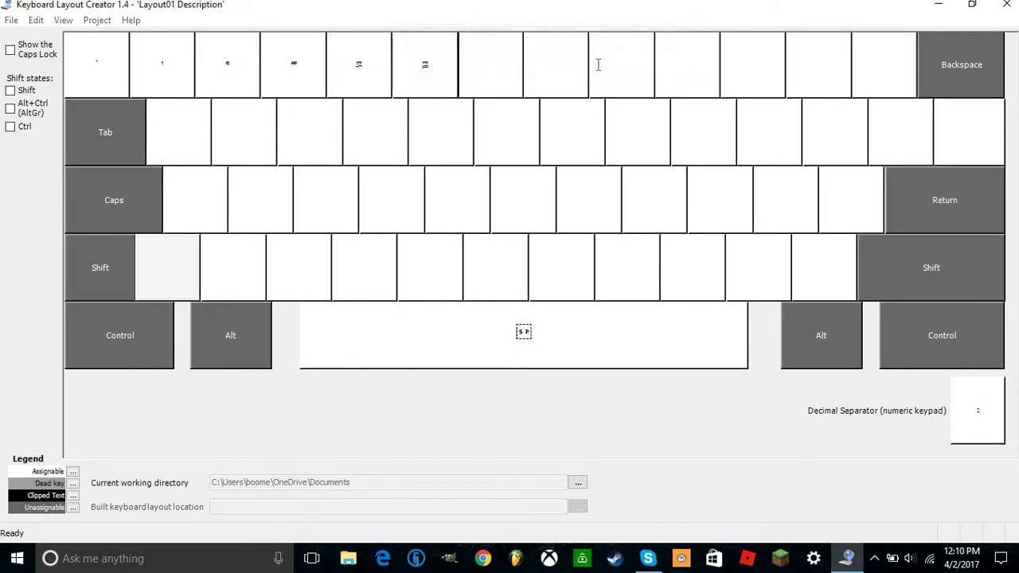
left_click(663, 60)
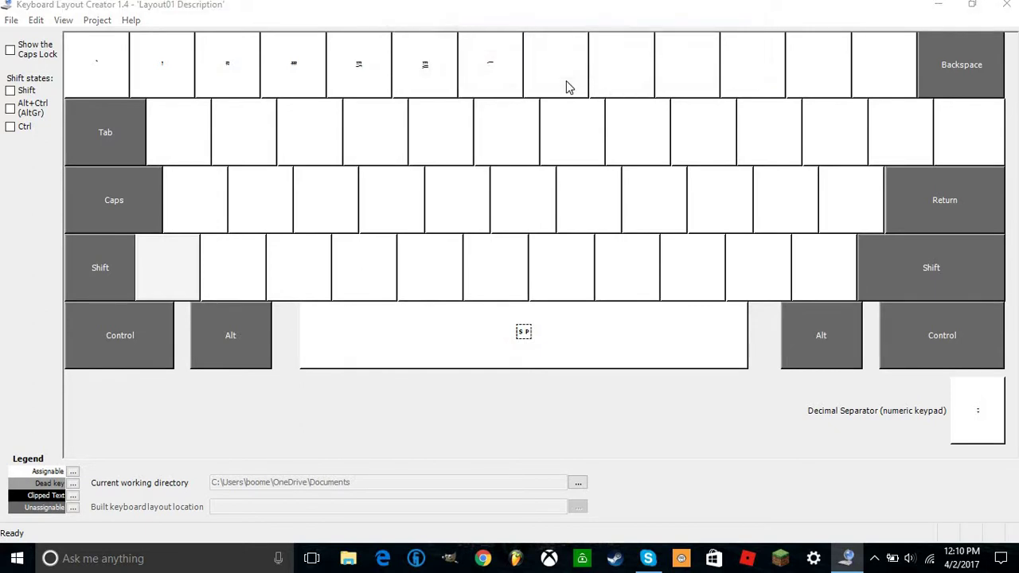
- Assign the matching digit characters to the 7, 8 and 9 keys
left_click(566, 86)
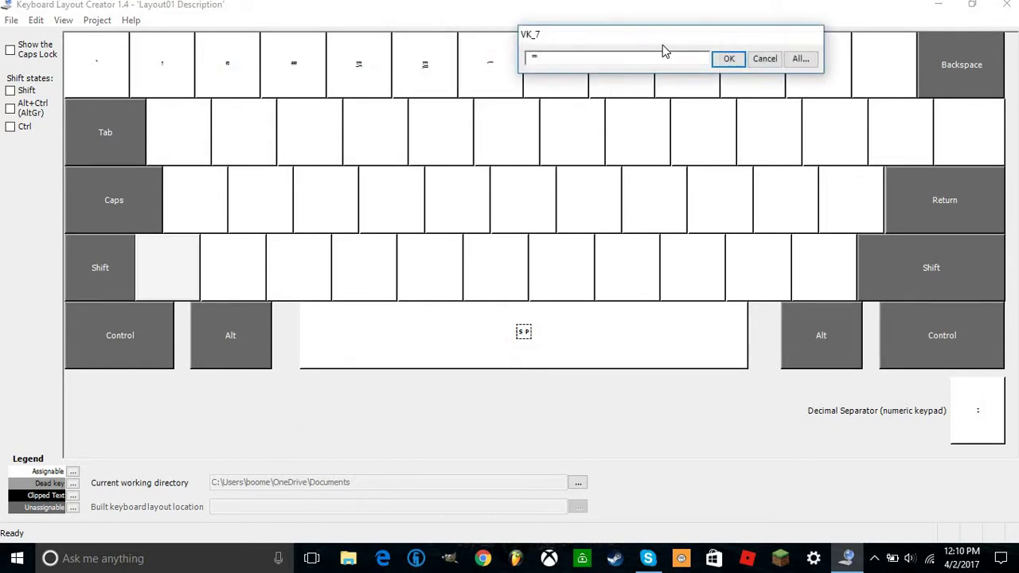
left_click(721, 59)
left_click(648, 82)
left_click(781, 60)
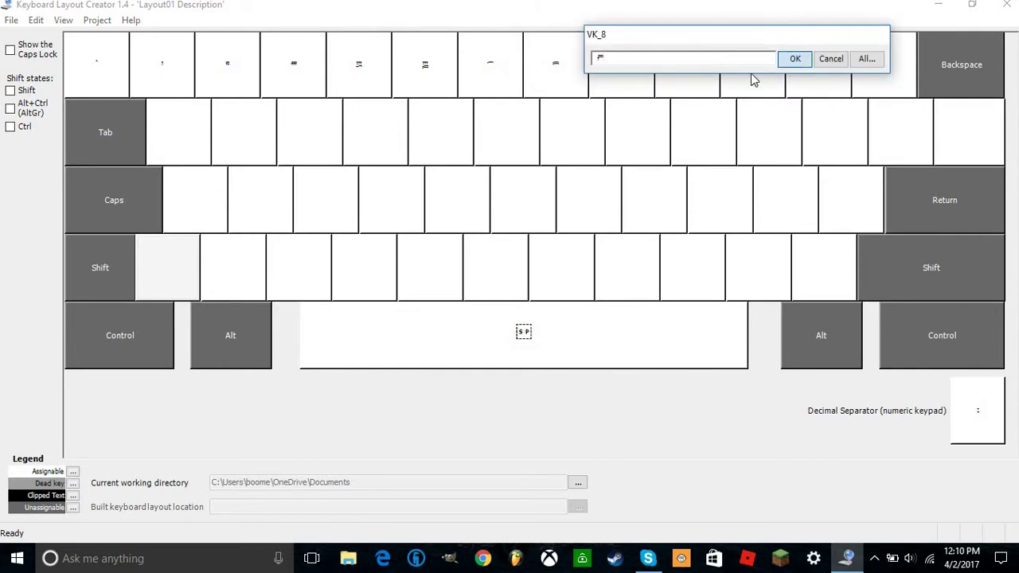
left_click(696, 91)
type("⁹")
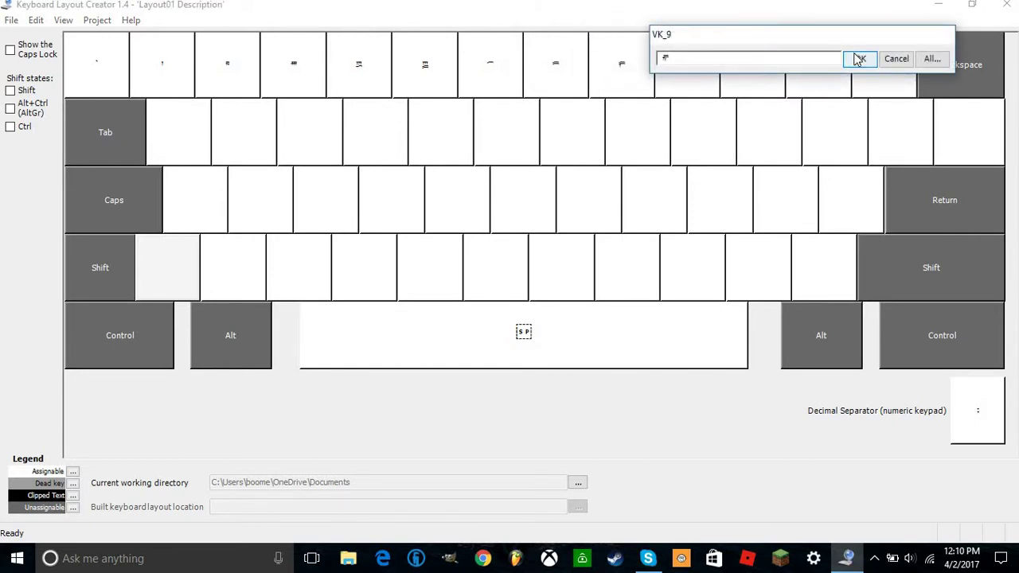
left_click(857, 58)
- Fill the rest of the number row: the 0 and minus keys with their own characters and the last key with +
left_click(781, 74)
type("⁰")
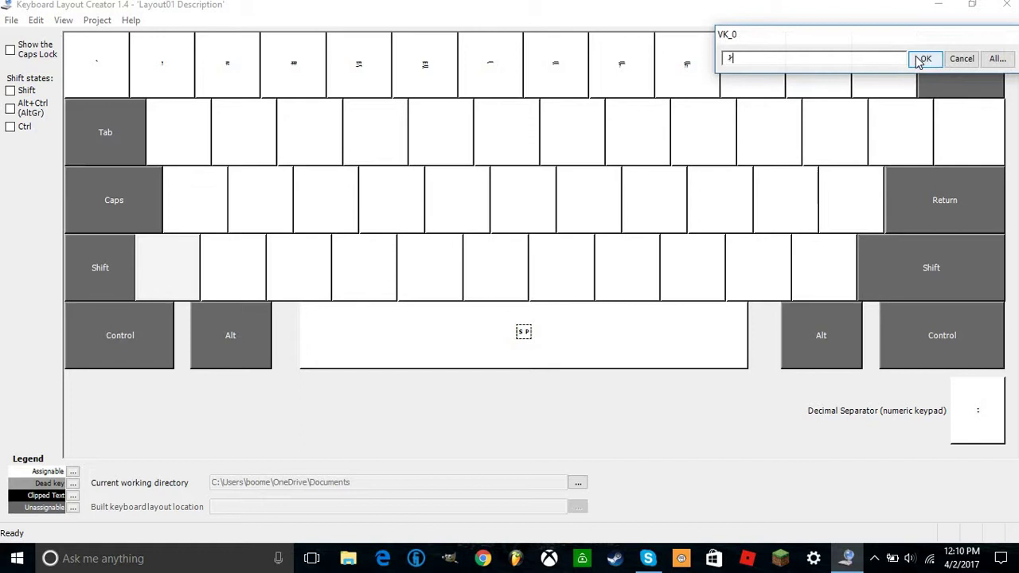
left_click(919, 57)
left_click(828, 79)
type("⁻")
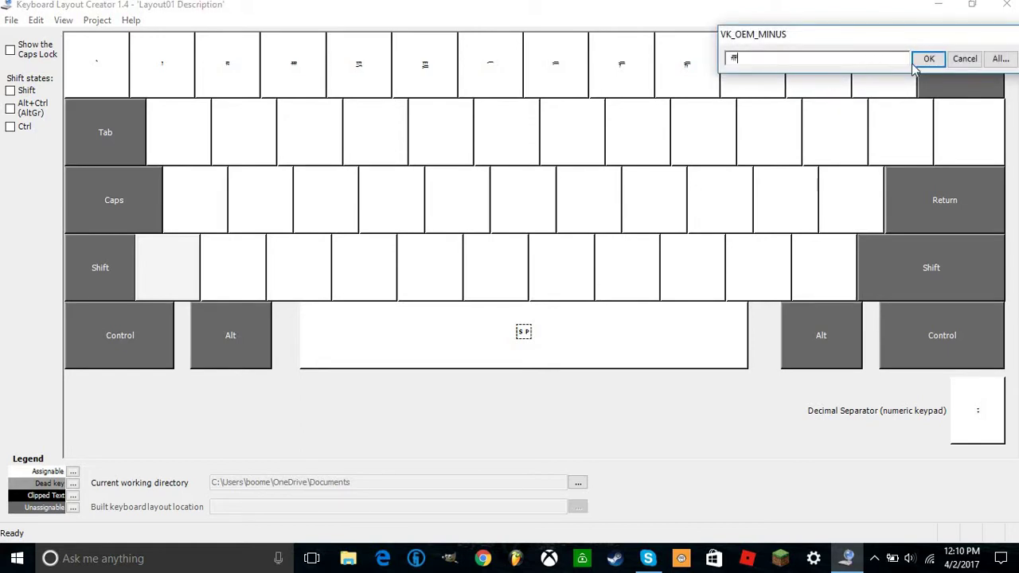
left_click(938, 61)
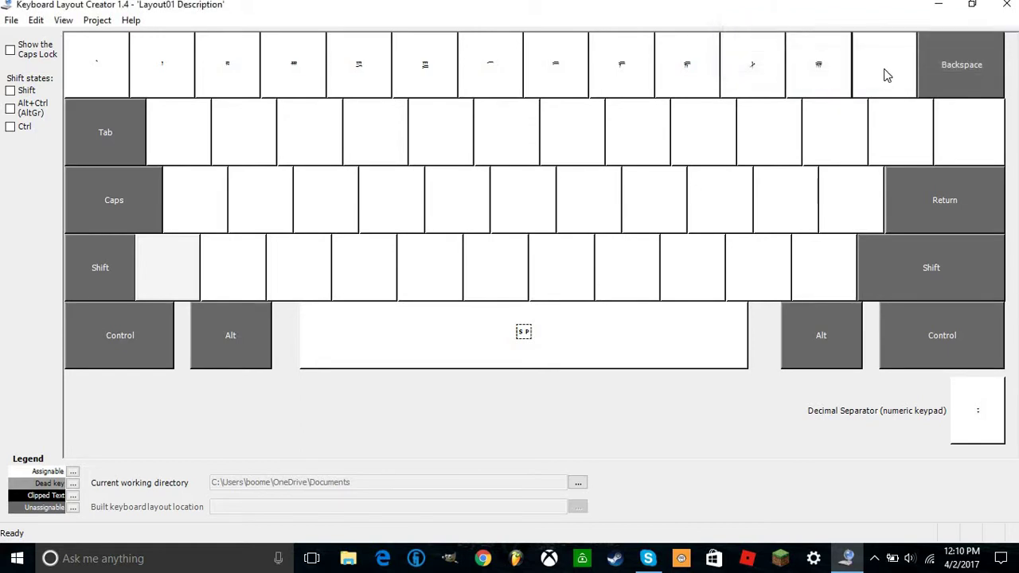
left_click(884, 69)
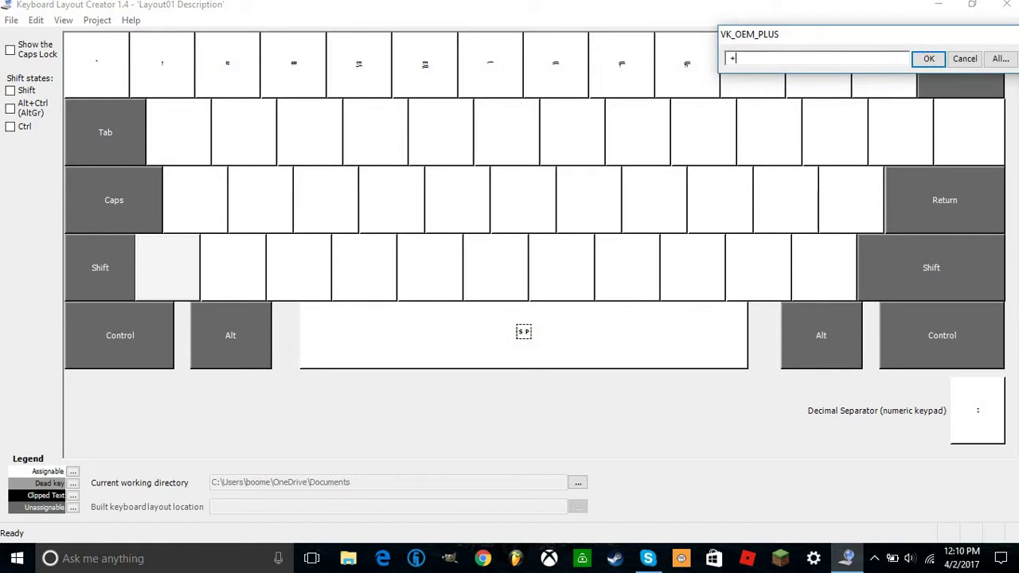
left_click(929, 61)
- Assign the matching letter characters to the blank Q and W keys
left_click(178, 141)
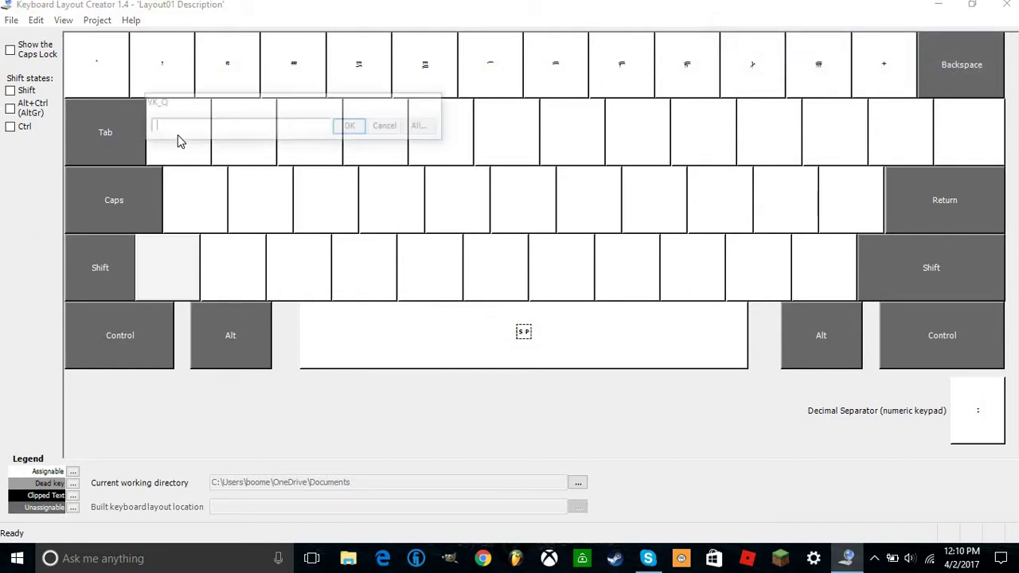
type("ジ")
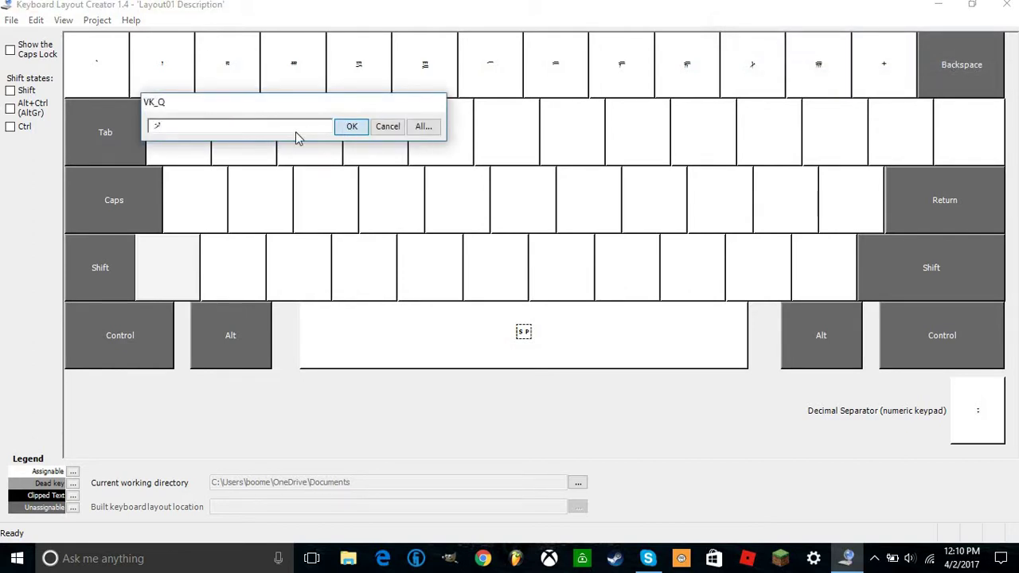
key("Return")
left_click(234, 151)
type("ズ")
left_click(412, 125)
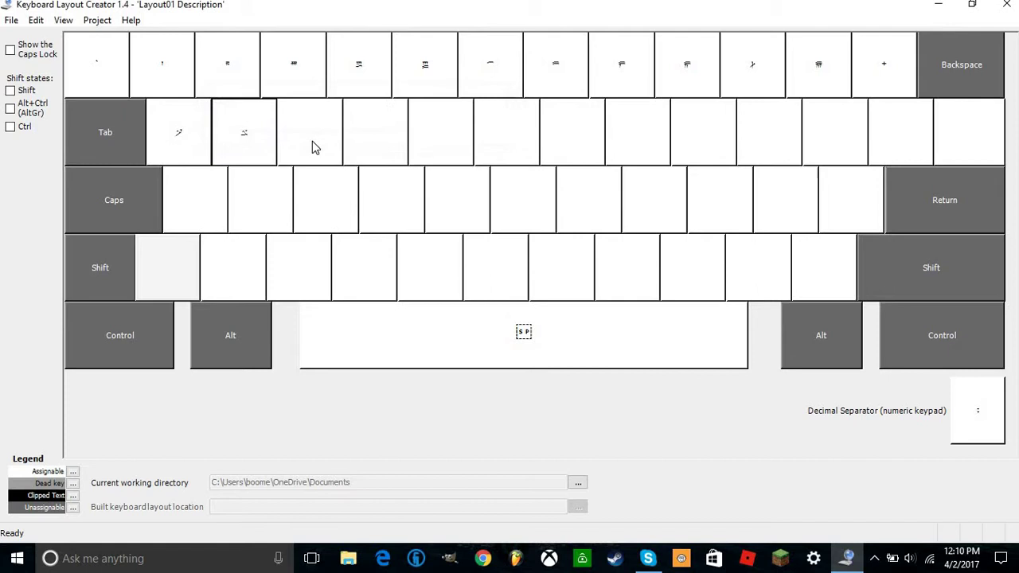
- Assign the matching letter characters to the E and R keys
left_click(313, 147)
type("ゼ")
left_click(480, 125)
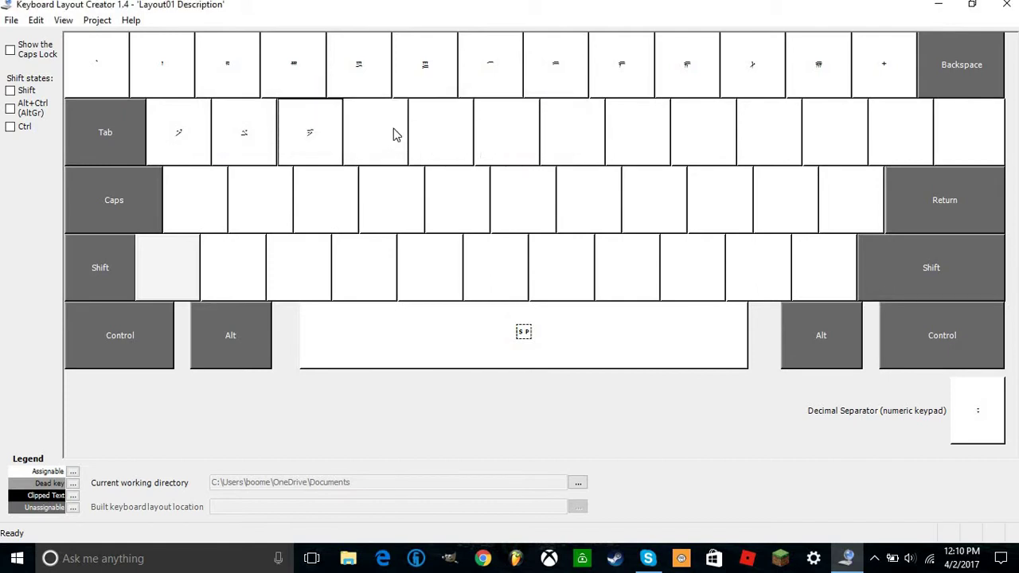
left_click(394, 134)
type("ゾ")
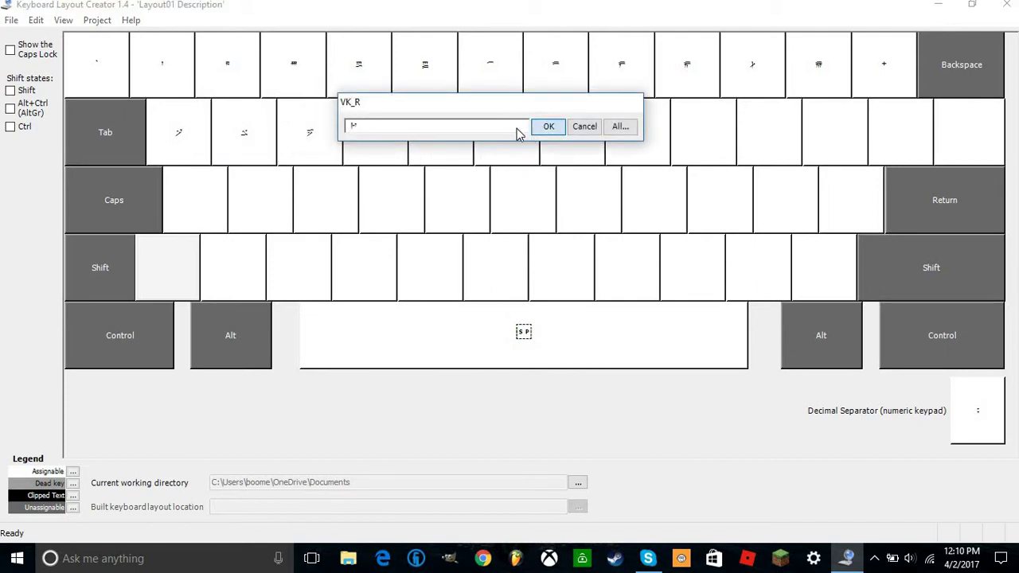
key("Return")
- Assign the matching letter characters to the T and Y keys
left_click(462, 134)
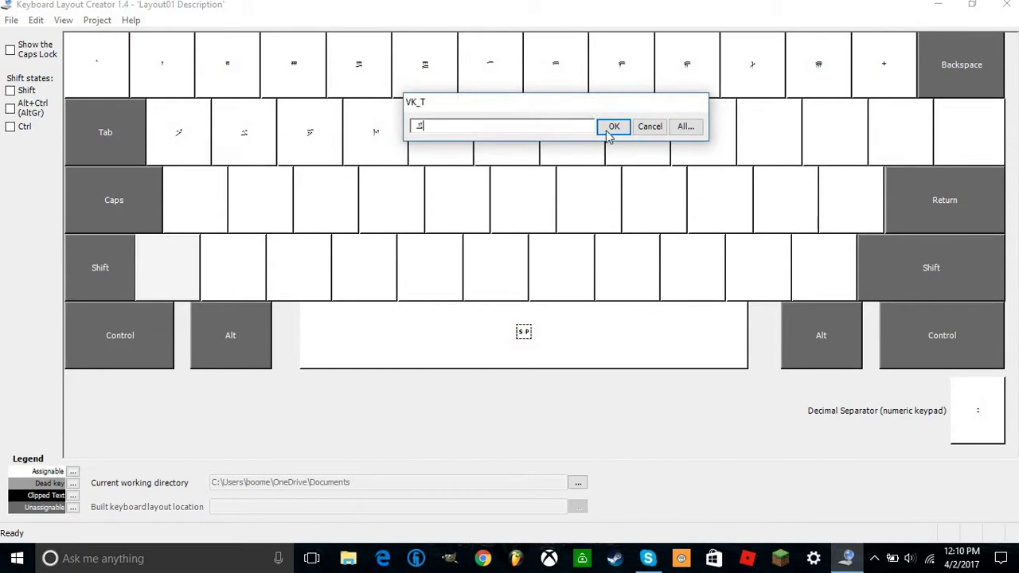
key("Return")
left_click(529, 132)
type("ヅ")
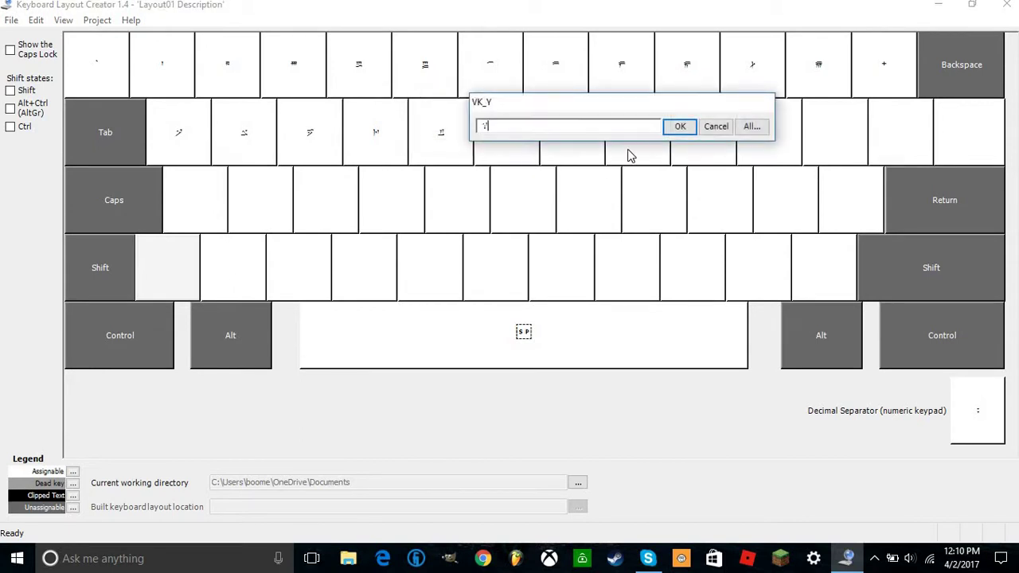
left_click(680, 126)
- Assign the matching letter characters to the U and P keys
left_click(600, 127)
type("リ")
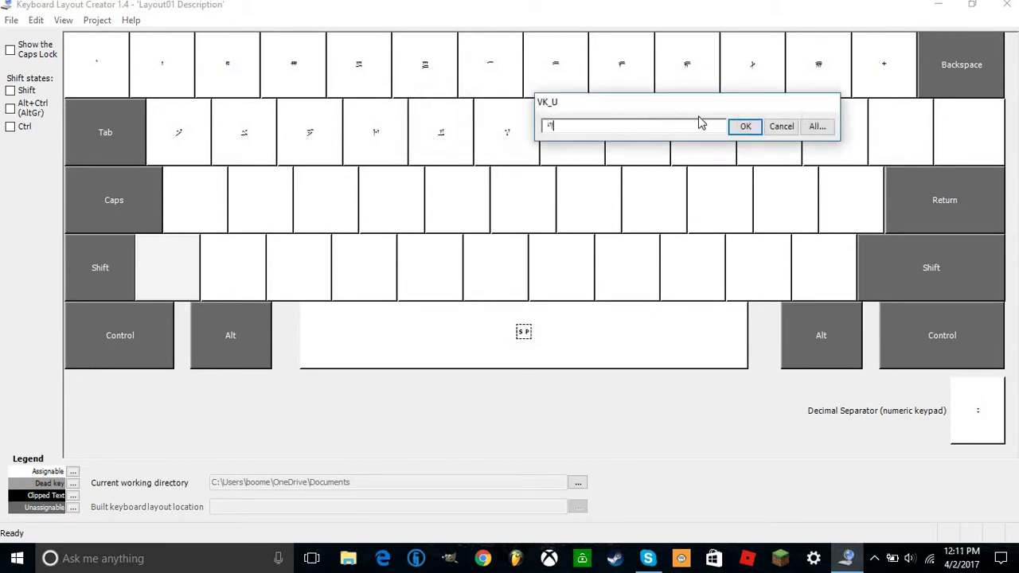
left_click(746, 127)
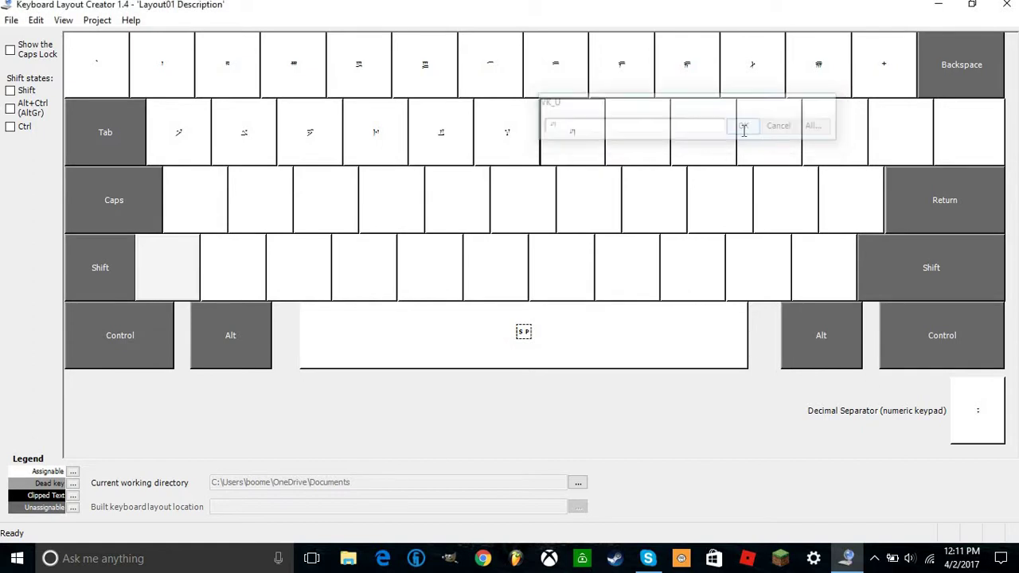
left_click(740, 132)
type("ニ")
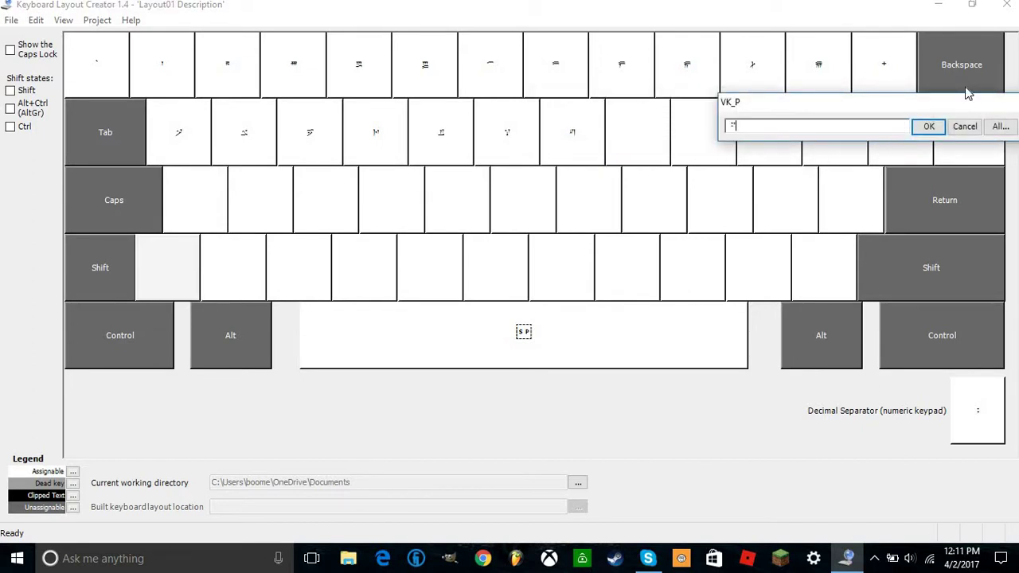
left_click(929, 128)
- Fill the remaining blank O and I keys with their matching letter characters
left_click(725, 155)
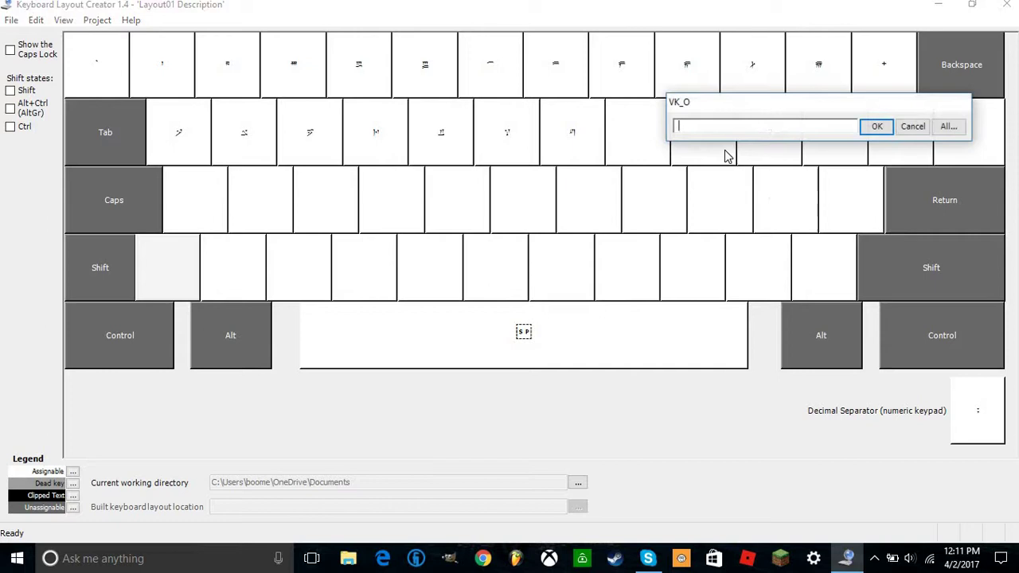
type("ラ")
left_click(877, 126)
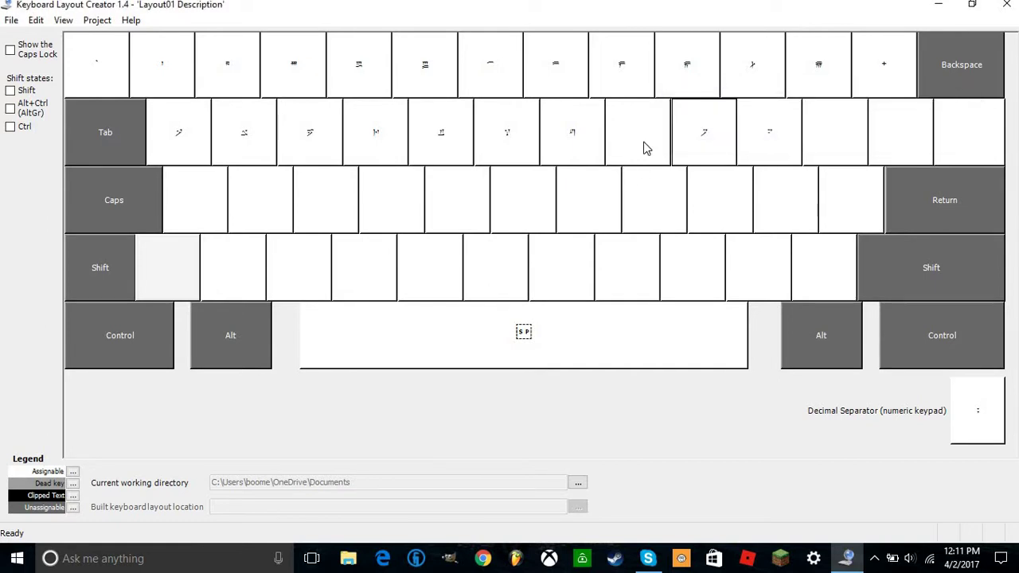
left_click(638, 132)
type("ト")
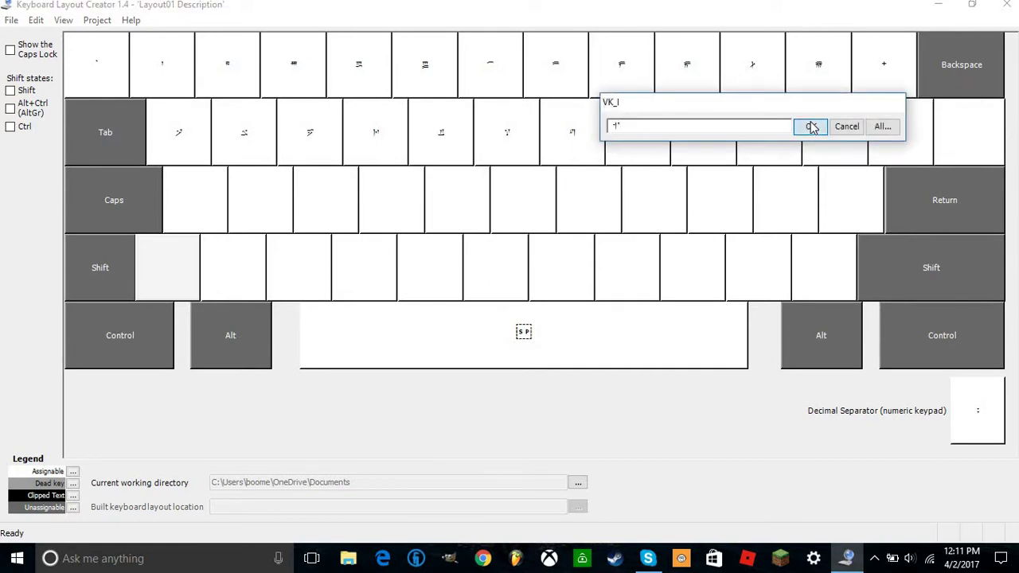
left_click(803, 126)
- Assign [, ] and \ to the last three blank keys of the Tab row
left_click(831, 132)
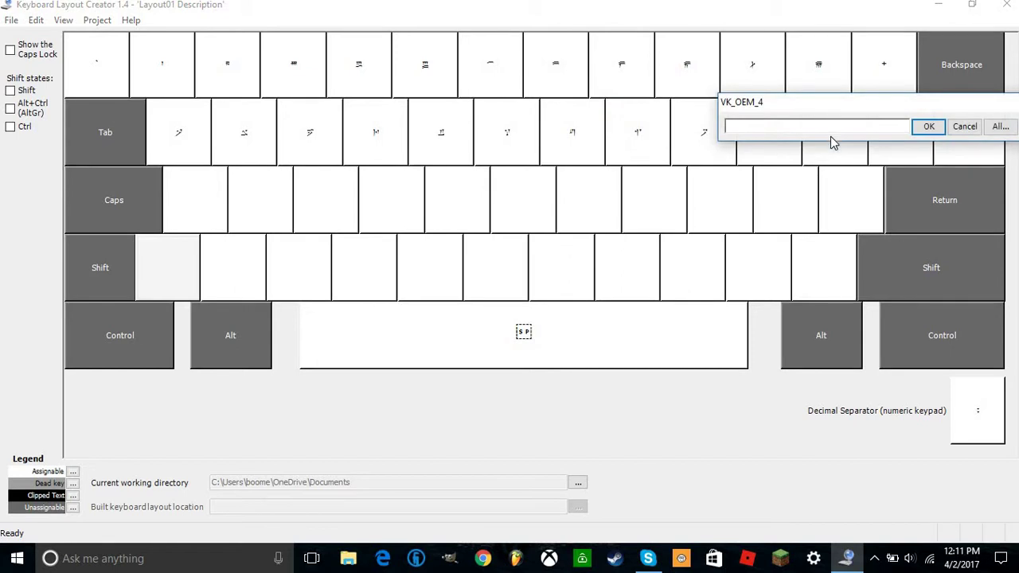
type("[")
left_click(917, 127)
left_click(911, 127)
type("]")
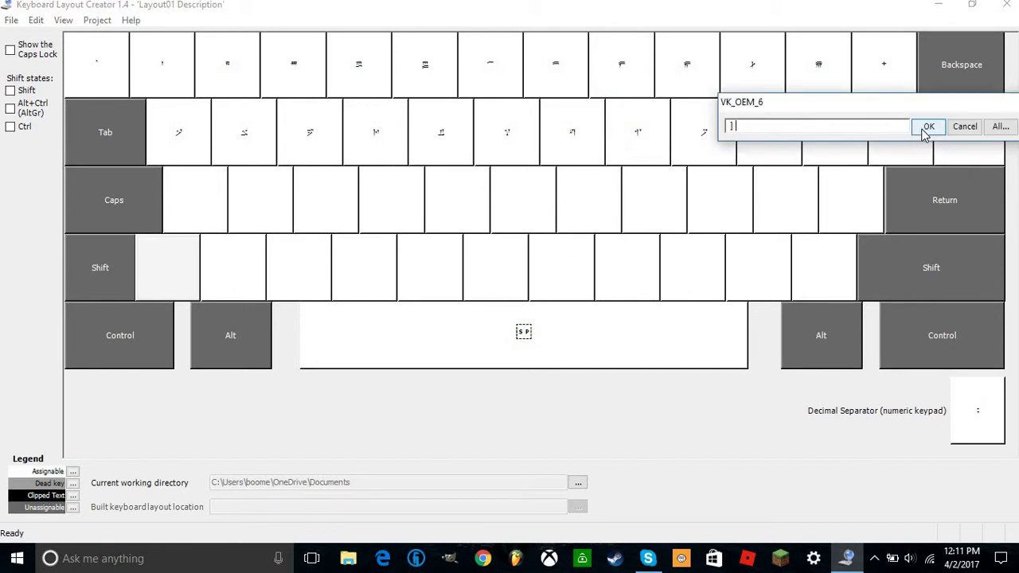
left_click(926, 127)
left_click(980, 136)
type("\\")
left_click(926, 127)
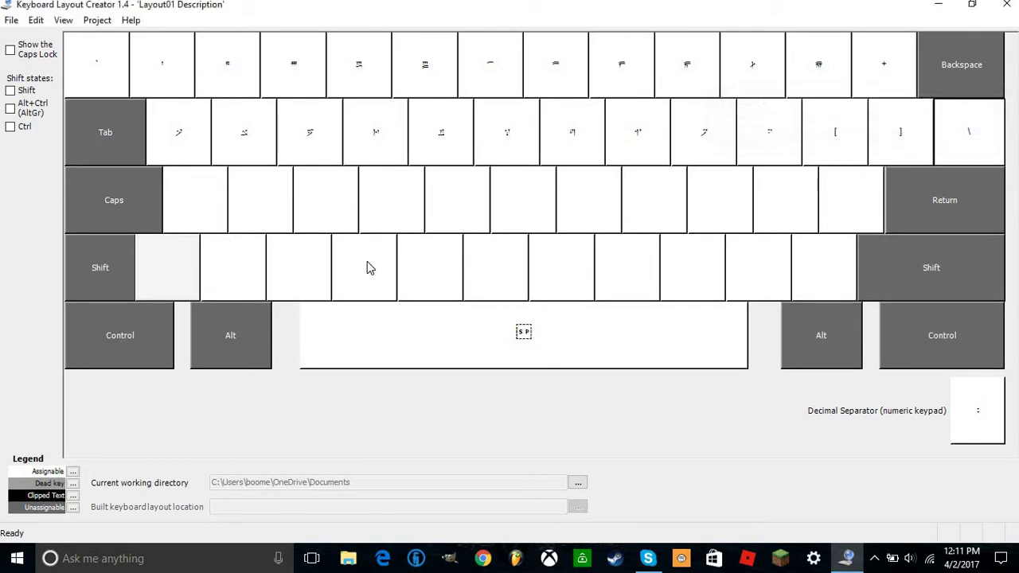
- Assign the matching letter characters to the A and S keys in the Caps row
left_click(207, 218)
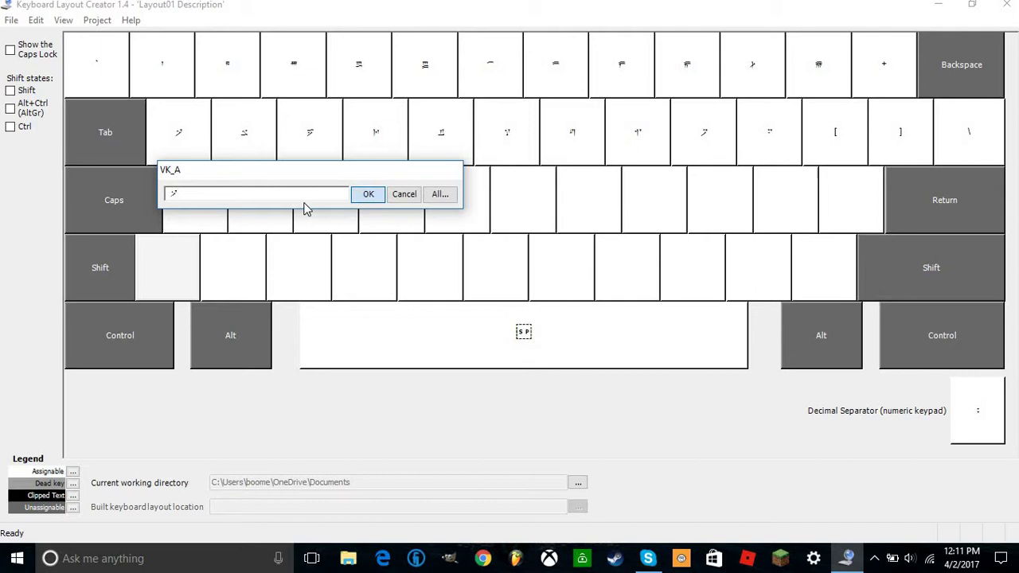
key("Return")
left_click(285, 189)
type("ী")
left_click(433, 194)
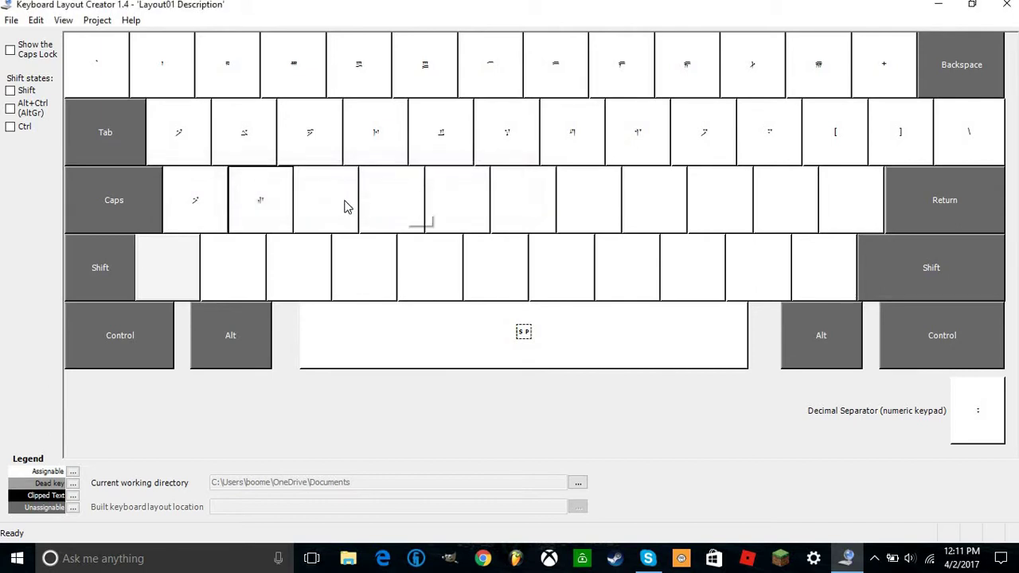
- Assign the matching letter characters to the D and F keys
left_click(350, 209)
type("ি")
left_click(500, 194)
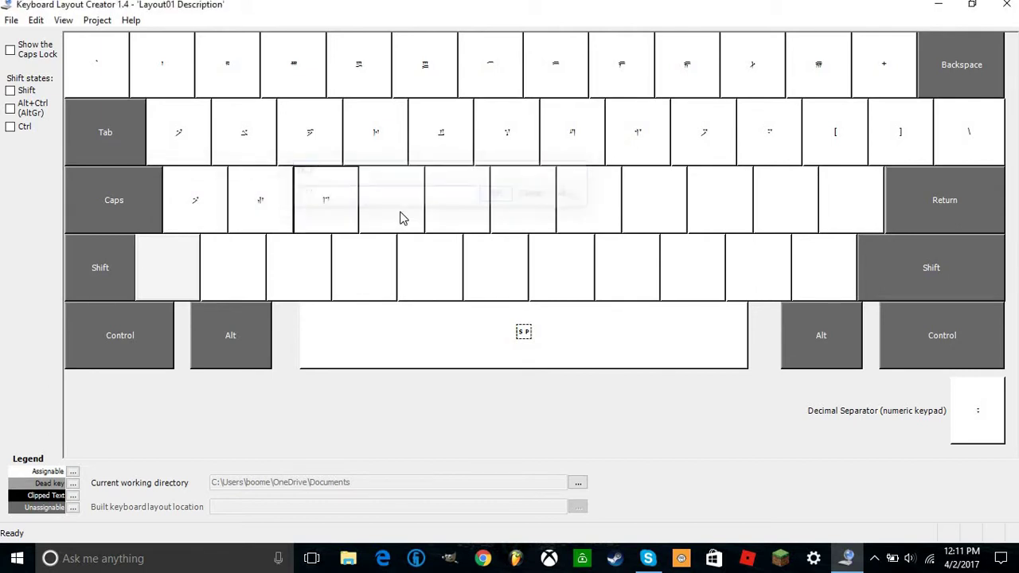
left_click(402, 219)
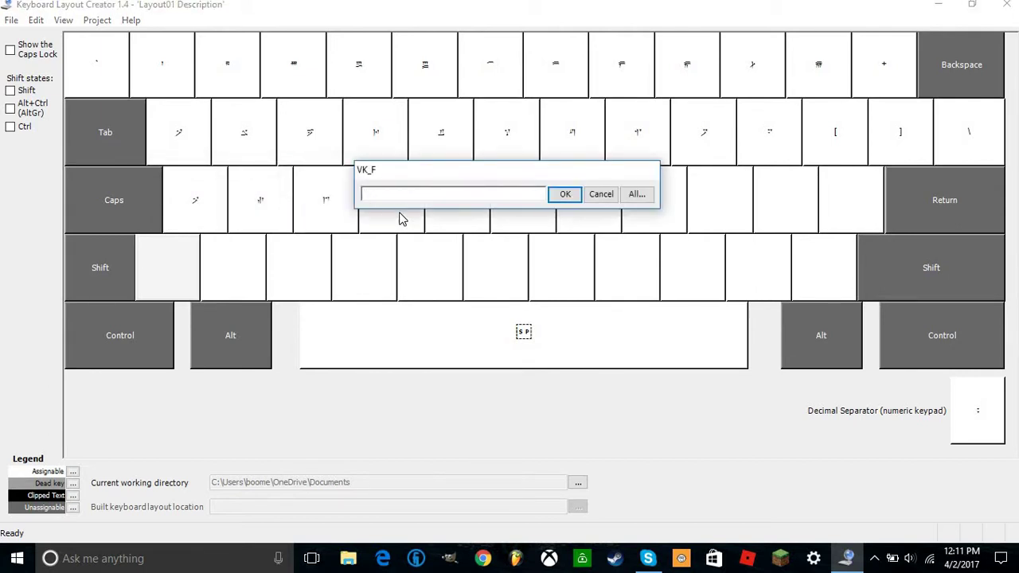
left_click(558, 194)
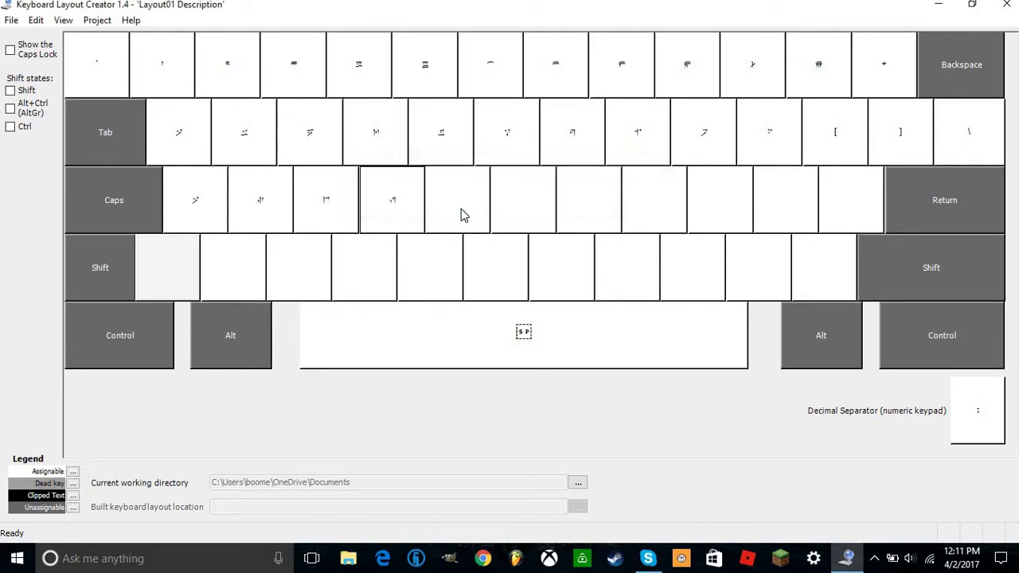
- Assign the matching letter characters to the G and H keys
left_click(460, 209)
type("্")
left_click(631, 196)
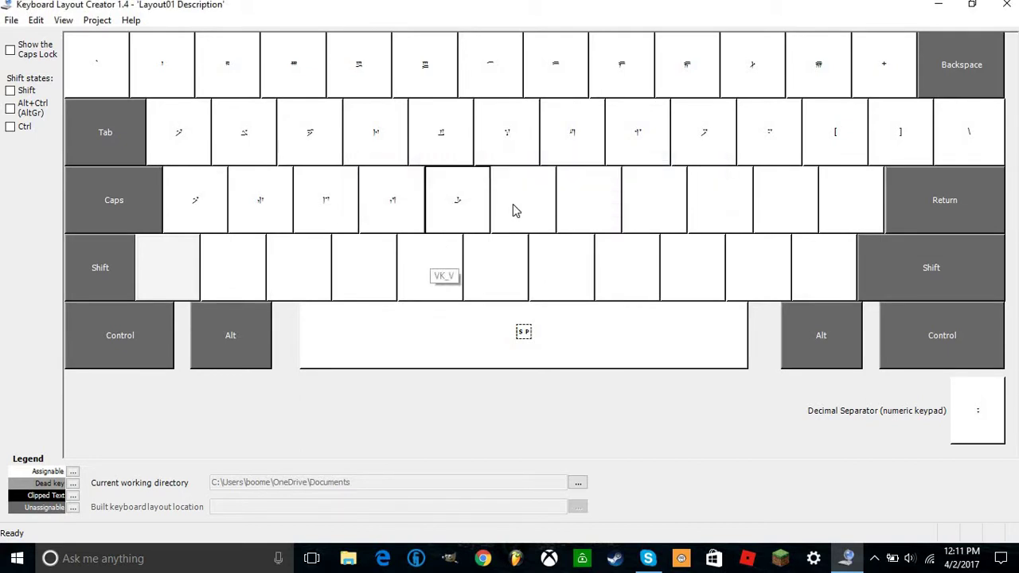
left_click(542, 217)
type("া")
left_click(697, 197)
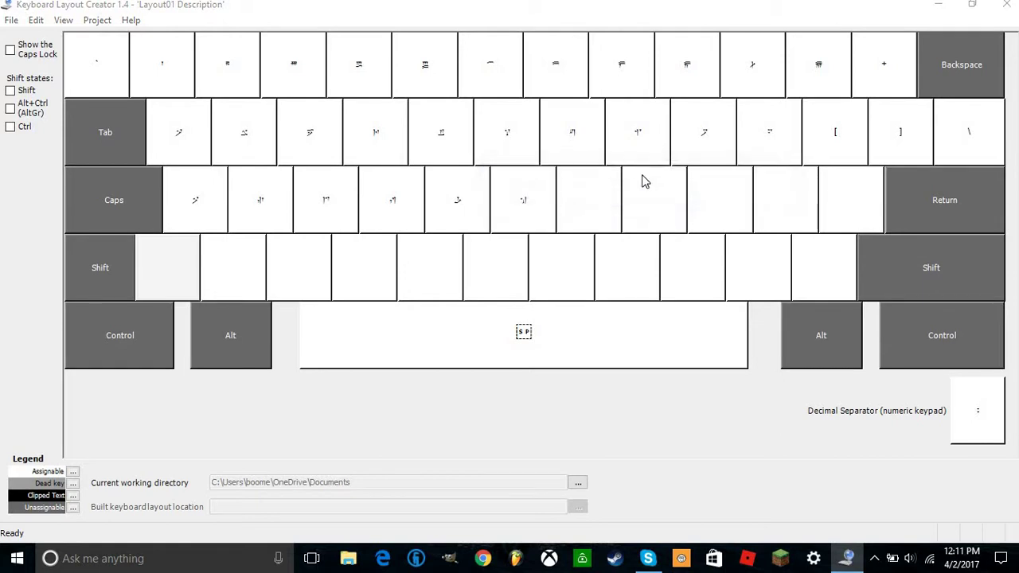
- Assign the matching letter characters to the J and K keys
left_click(607, 208)
type("ি")
left_click(761, 198)
left_click(660, 205)
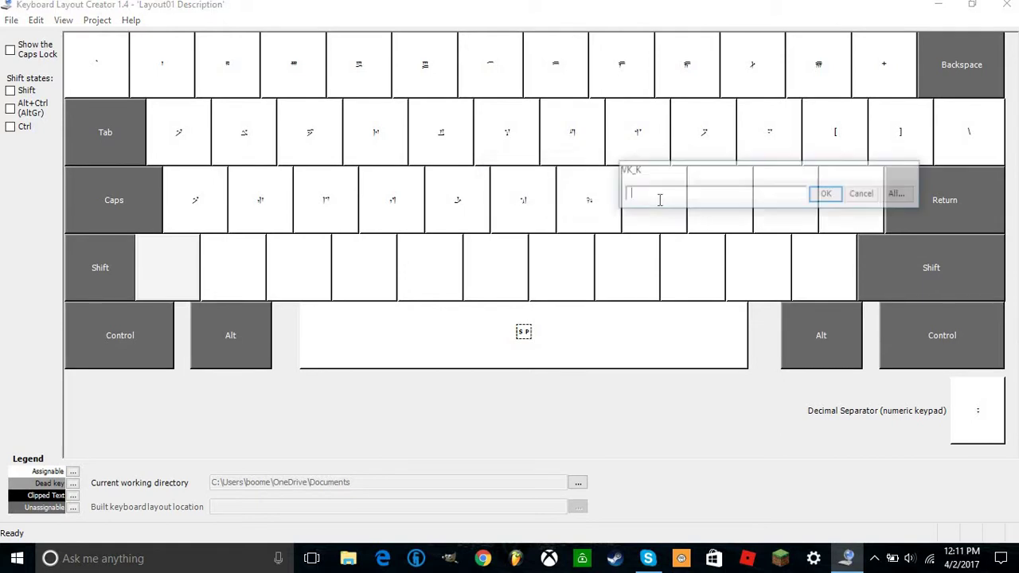
type("ী")
left_click(828, 194)
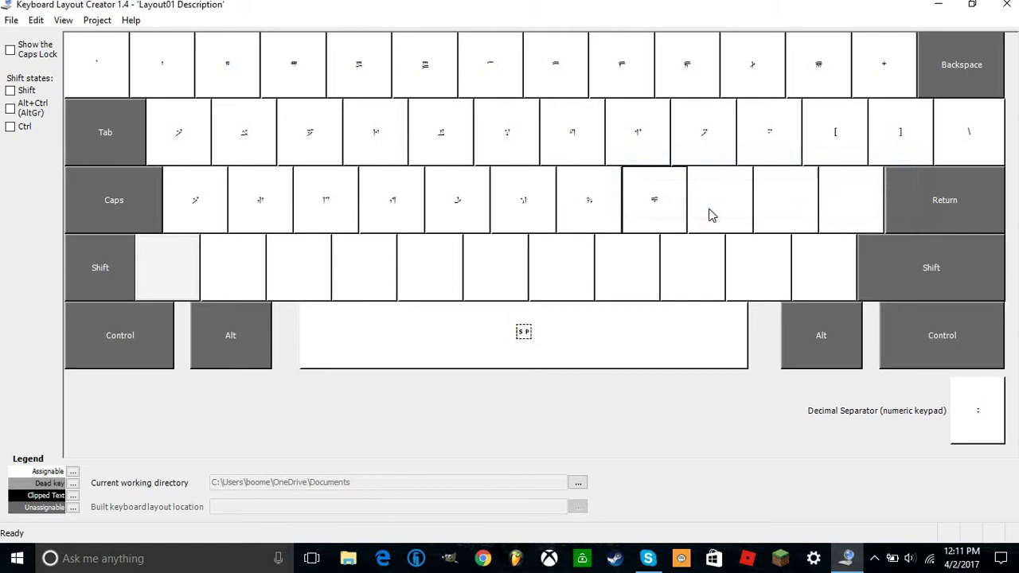
- Fill the rest of the Caps row: the L, semicolon and apostrophe keys with their matching characters
left_click(712, 214)
type("ু")
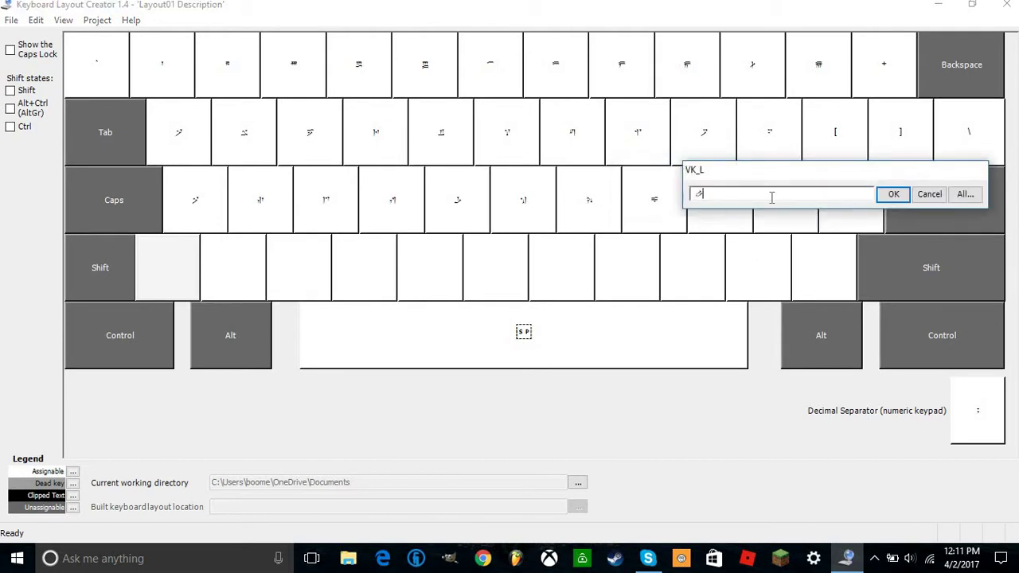
left_click(893, 194)
left_click(797, 200)
type("ঃ")
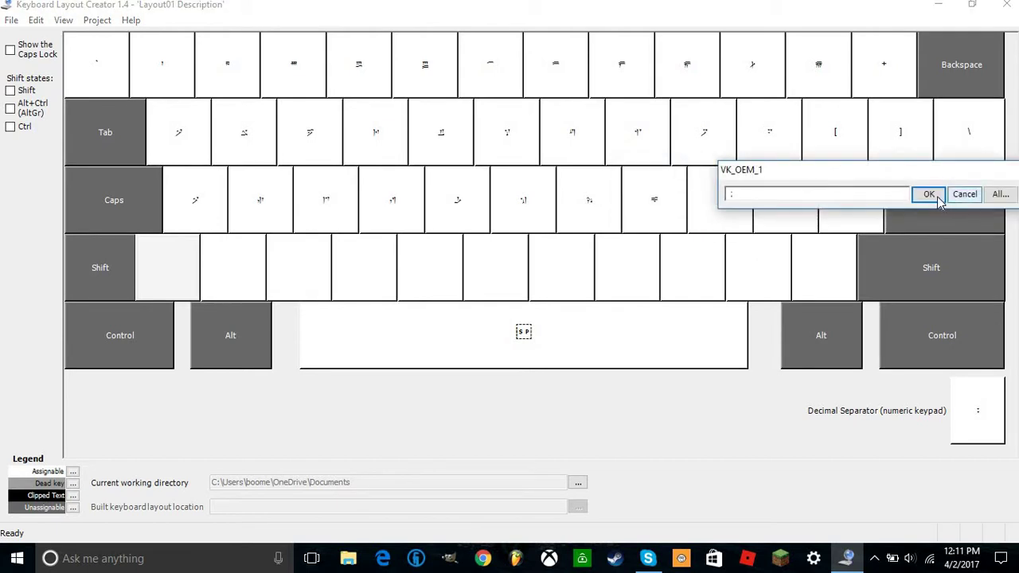
left_click(844, 221)
type("'")
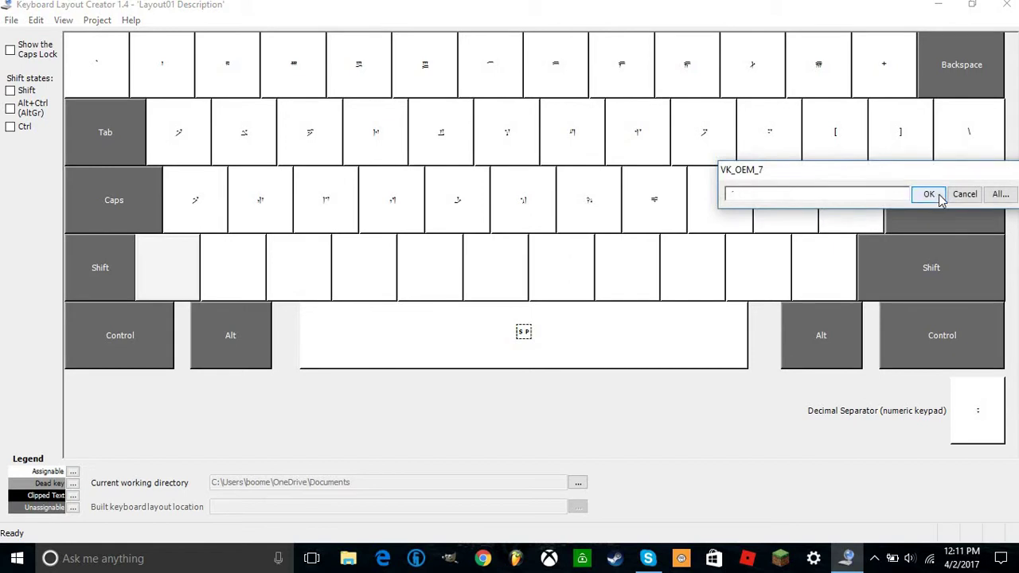
left_click(929, 195)
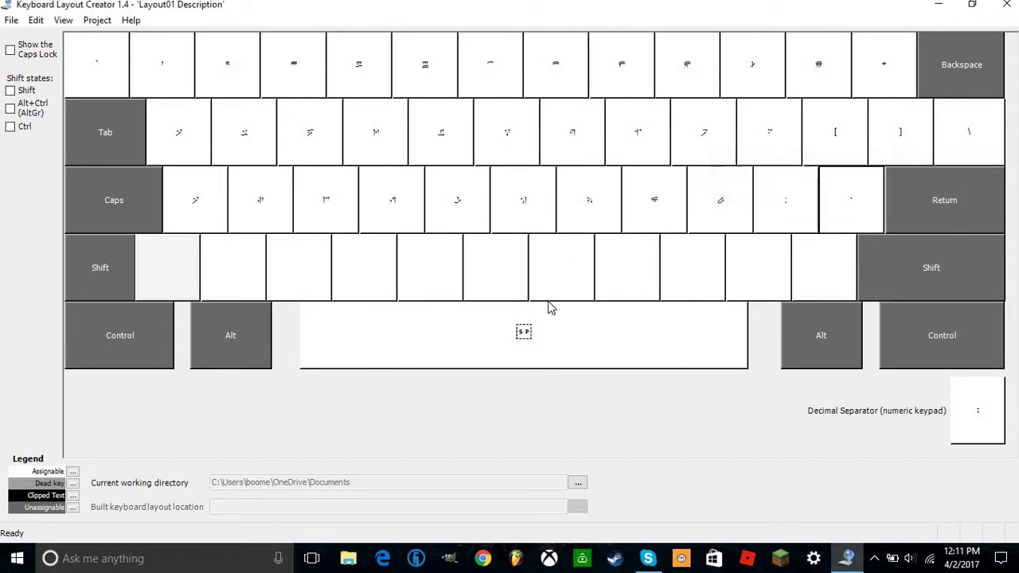
- Assign the matching letter characters to the Z and X keys in the Shift row
left_click(223, 292)
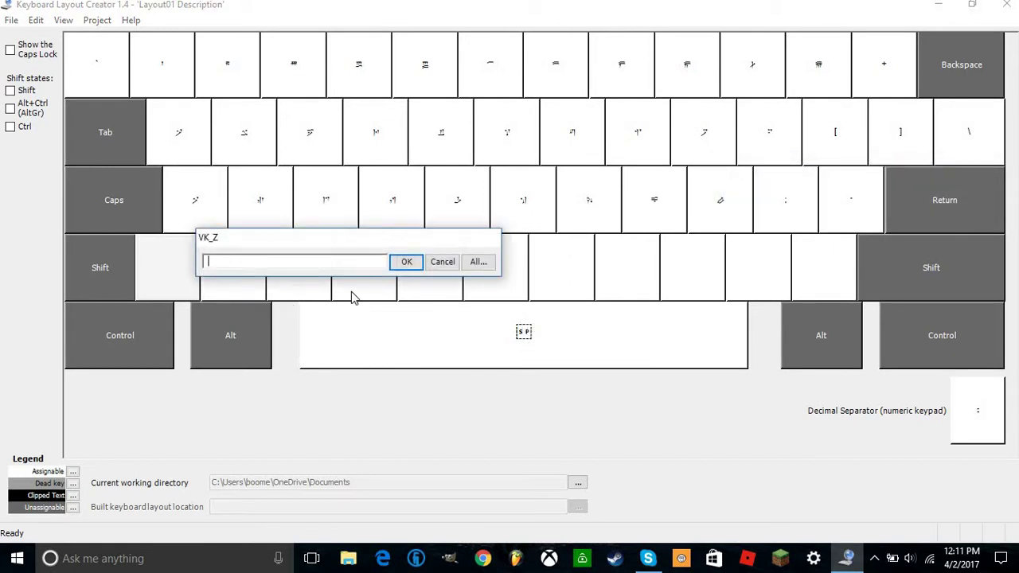
type("ण")
left_click(407, 262)
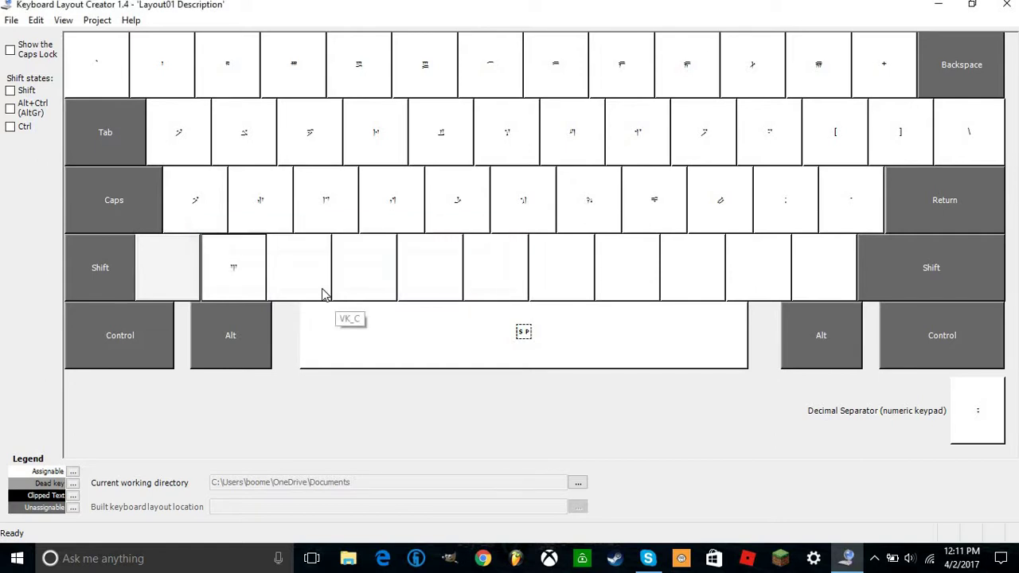
left_click(323, 294)
key("ctrl+v")
left_click(470, 262)
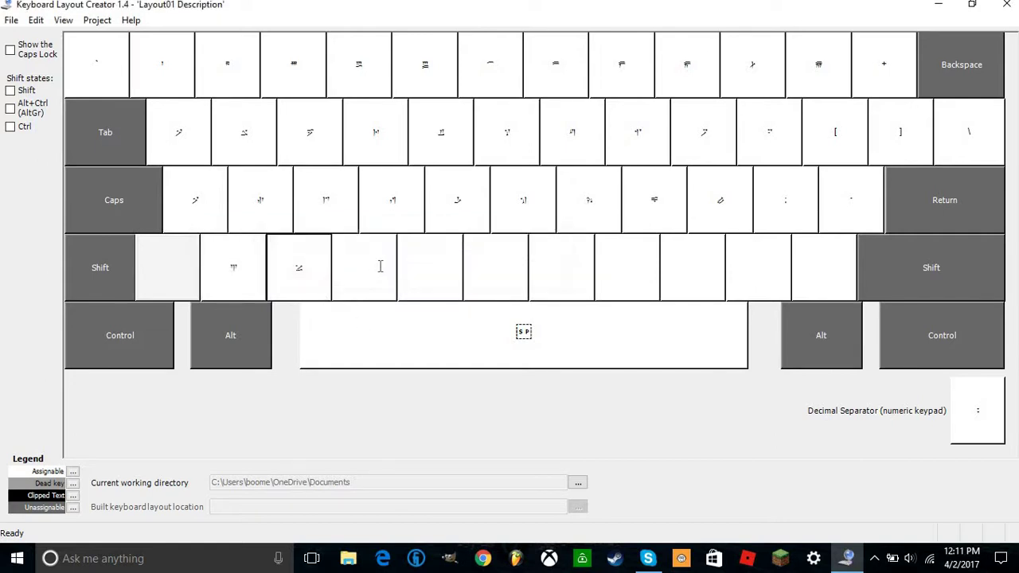
- Assign c to the C key and the matching letter character to the V key
left_click(381, 266)
type("c")
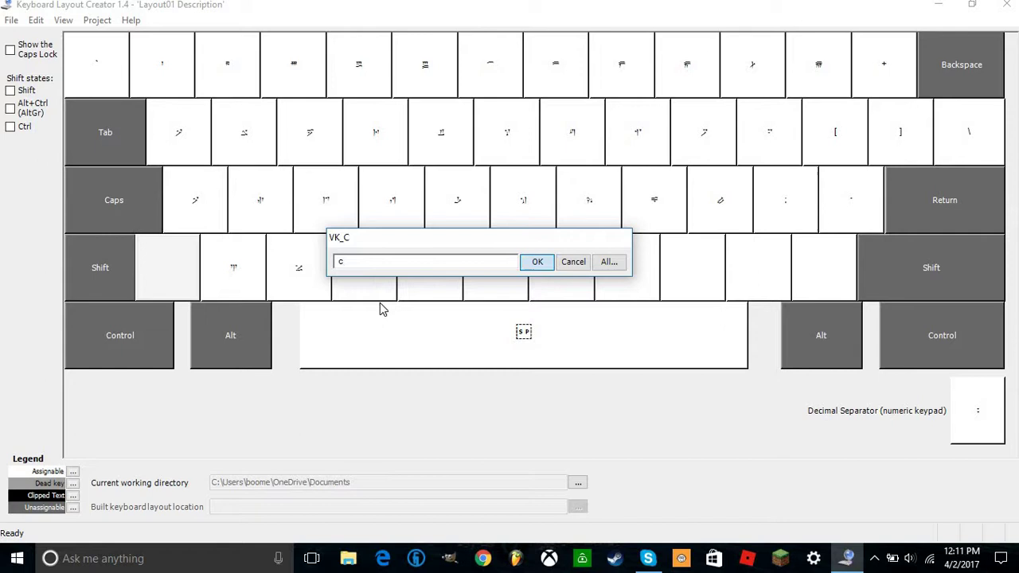
key("Return")
left_click(434, 275)
key("ctrl+v")
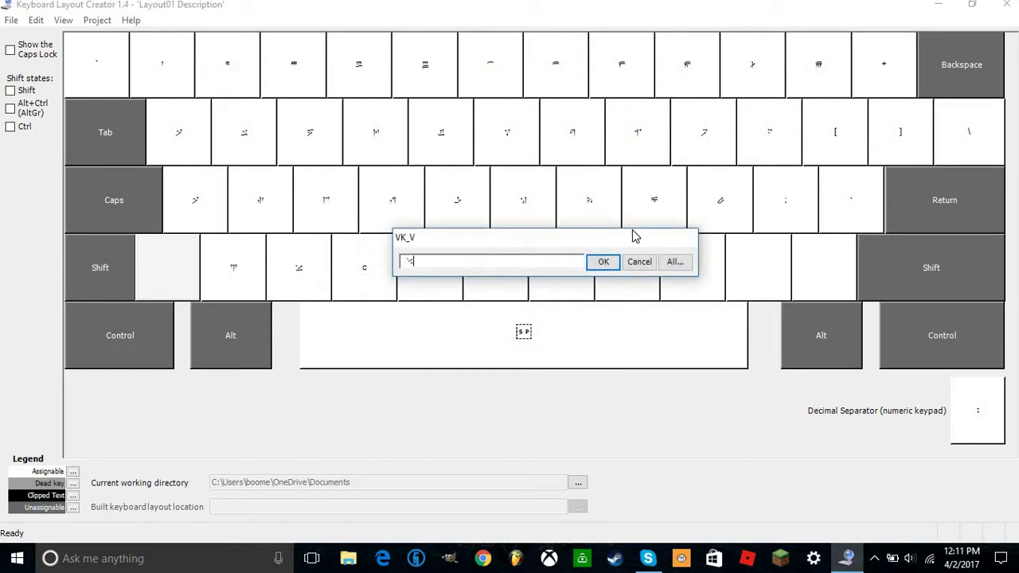
left_click(603, 262)
- Assign the matching letter characters to the B and N keys in the Shift row
left_click(510, 288)
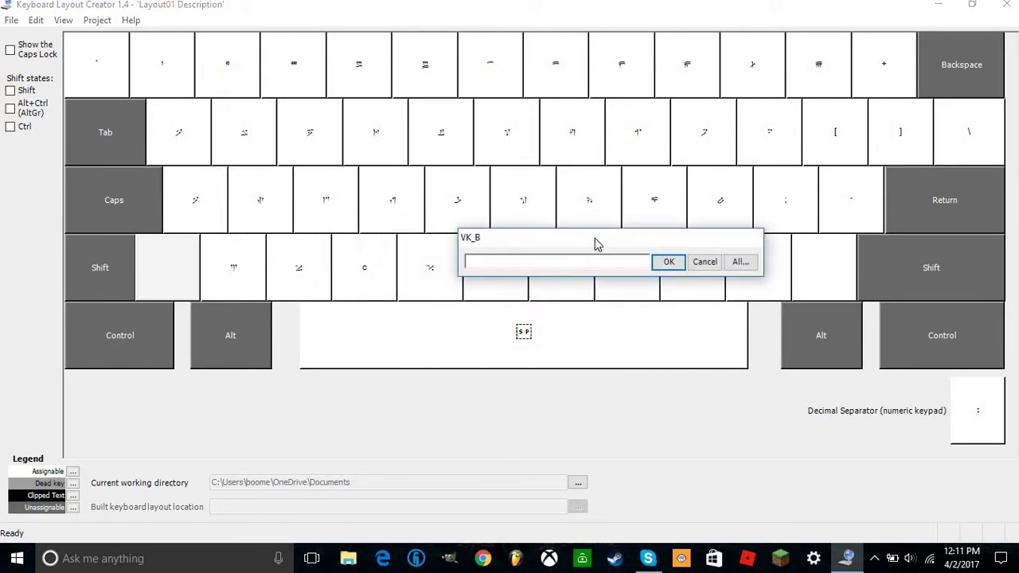
key("ctrl+v")
left_click(669, 262)
left_click(577, 273)
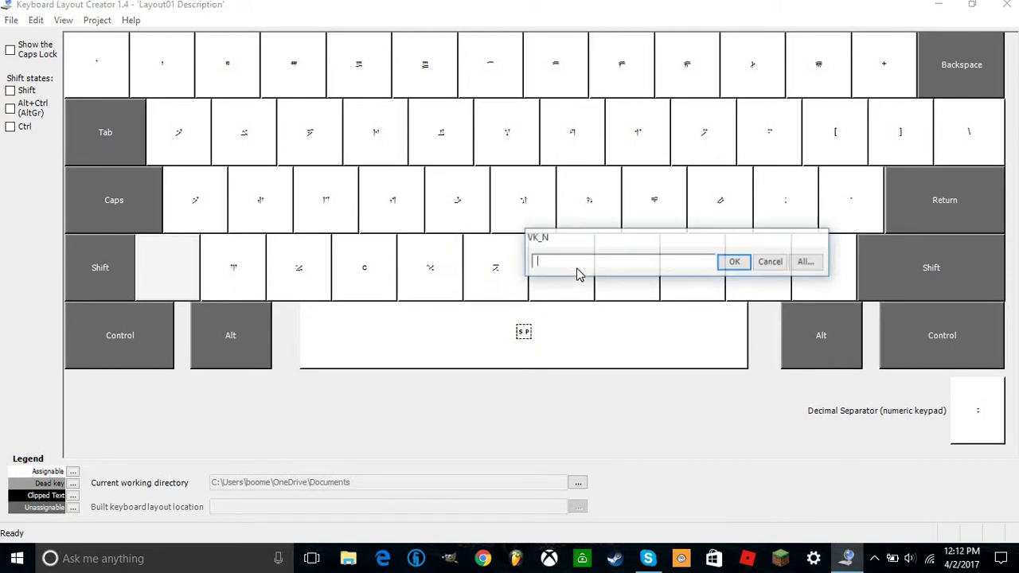
key("ctrl+v")
left_click(731, 261)
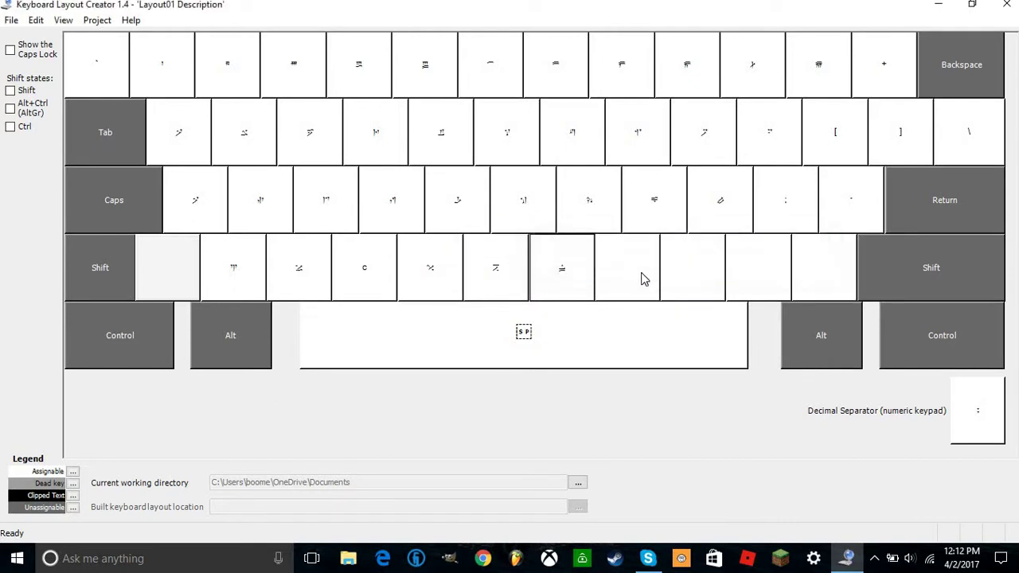
- Assign the matching characters to the M and comma keys in the Shift row
left_click(645, 278)
key("ctrl+v")
left_click(805, 271)
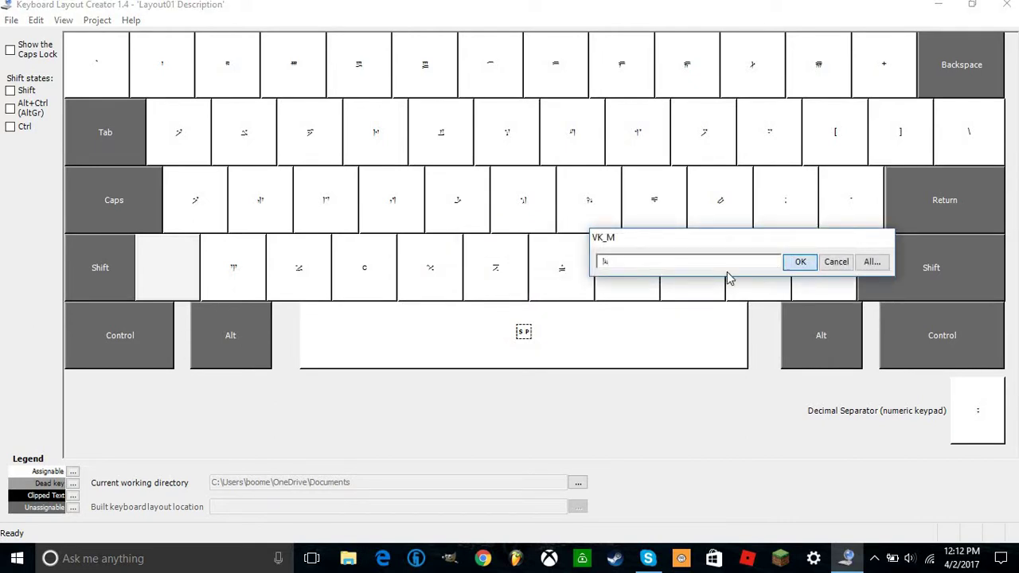
left_click(712, 268)
key("ctrl+v")
left_click(860, 264)
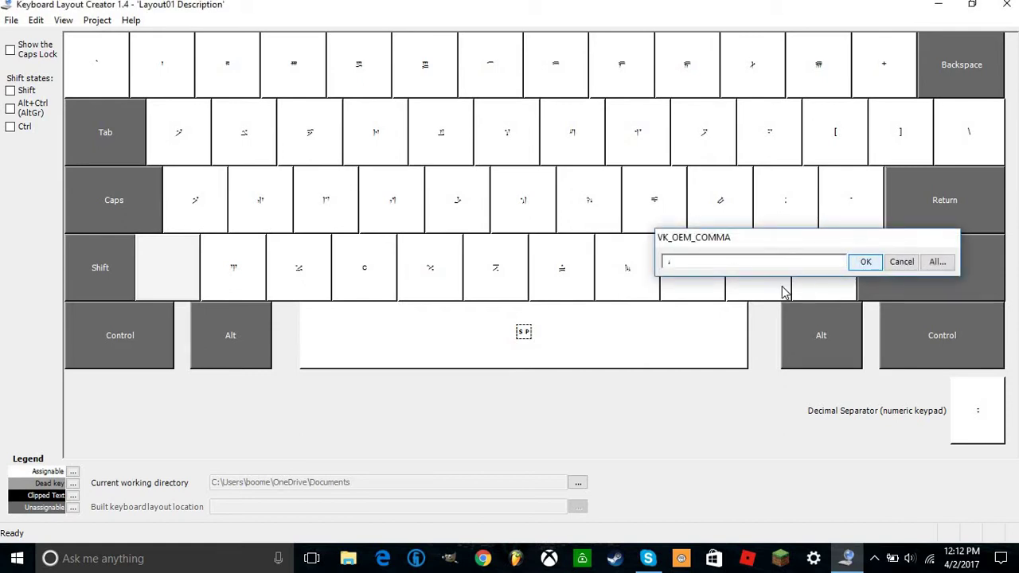
- Assign the matching character to the period key, and give the slash key a different punctuation character instead of the slash
left_click(753, 293)
type(":")
left_click(929, 263)
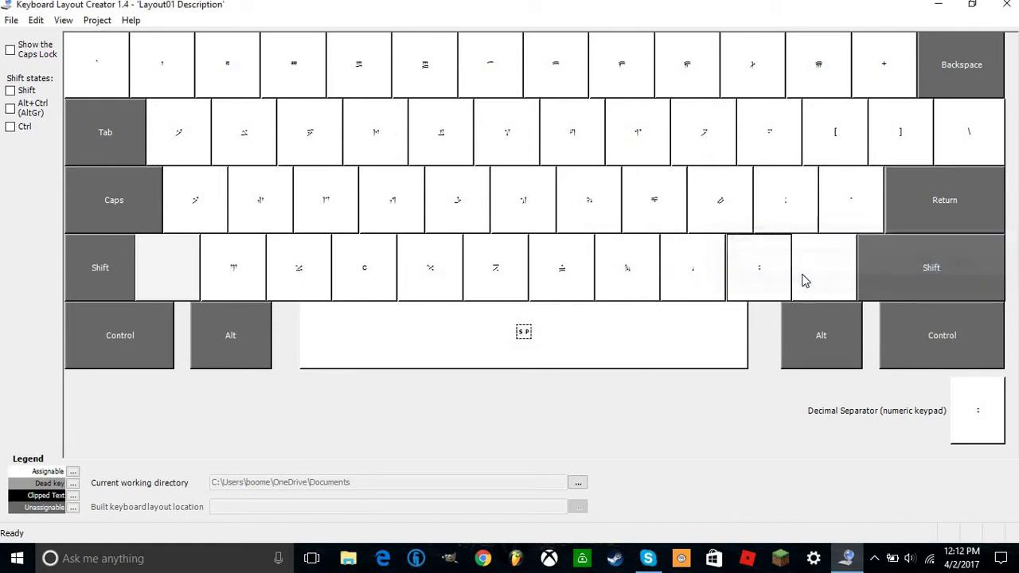
left_click(802, 279)
type("/")
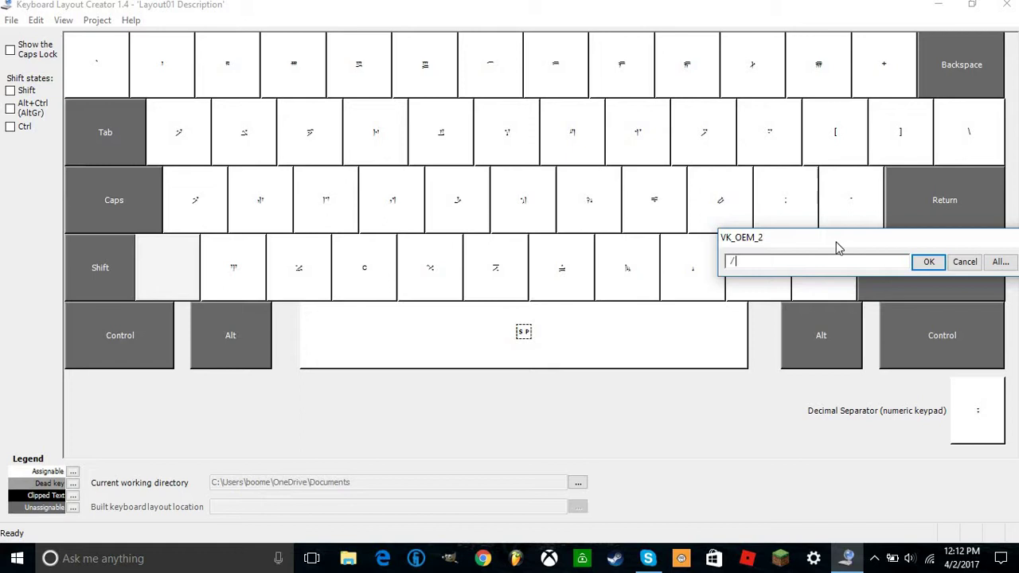
key("BackSpace")
type("·")
left_click(927, 263)
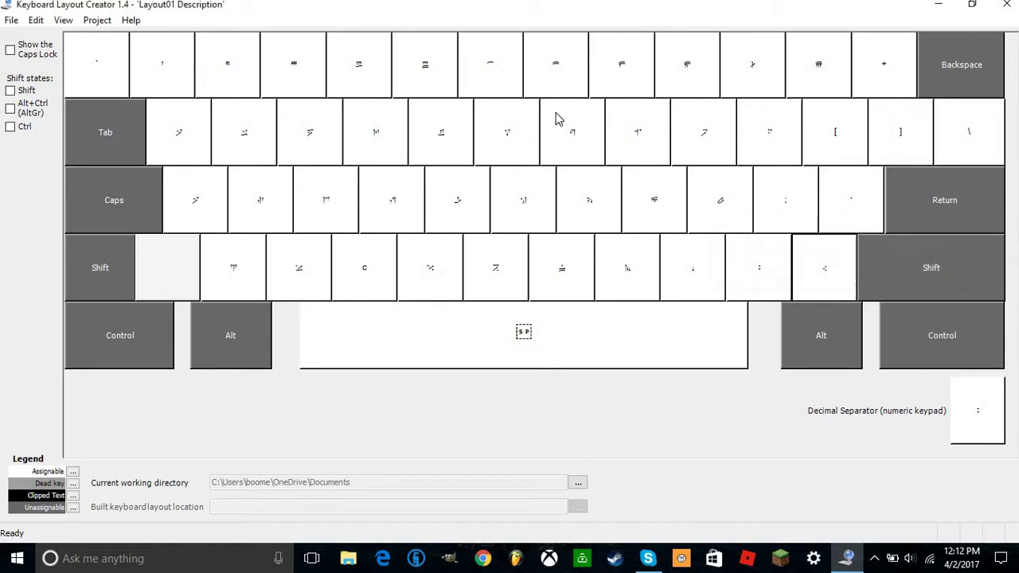
- Check the character assigned to the space bar and keep it
left_click(400, 360)
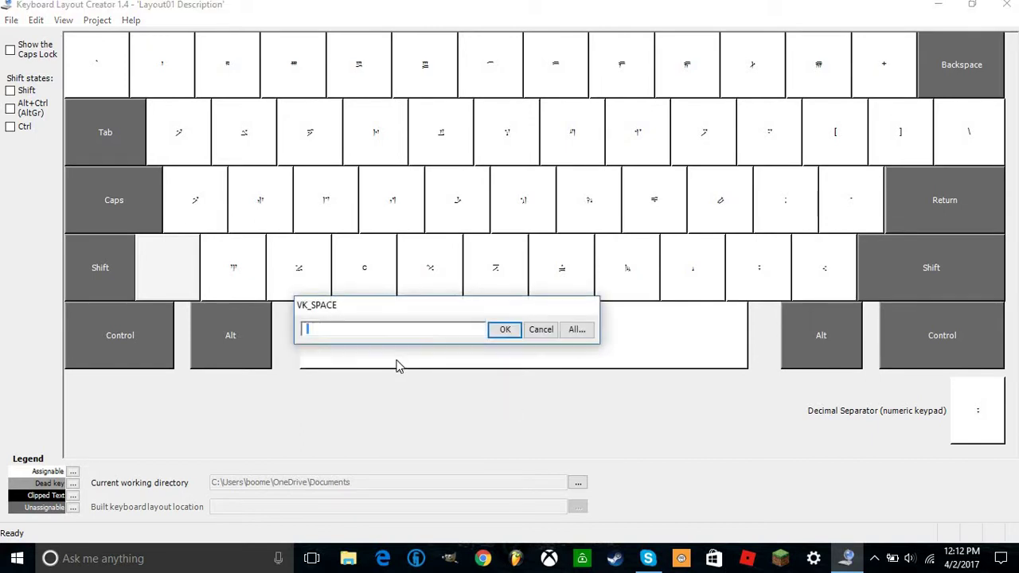
left_click(498, 331)
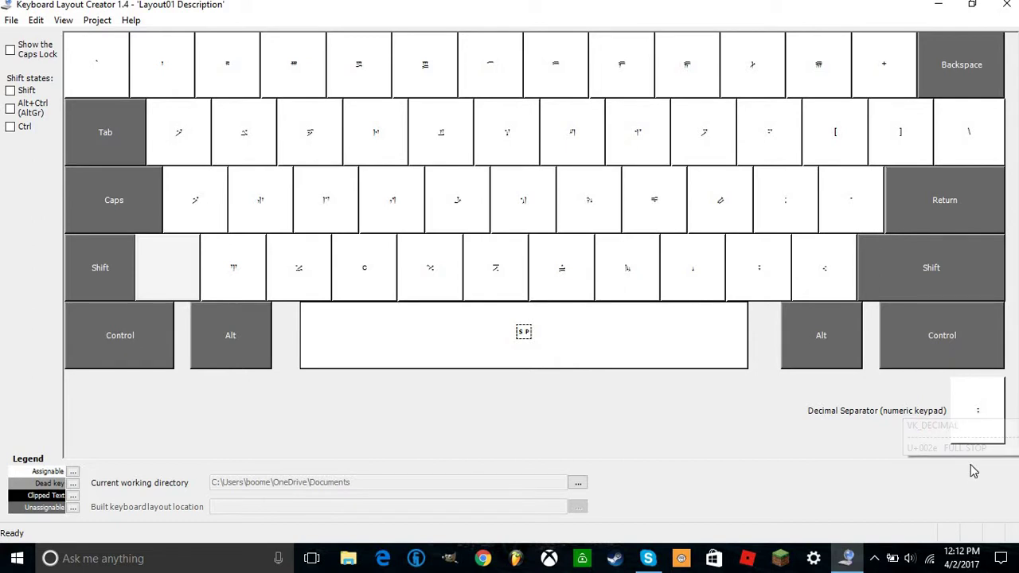
- Set the current working directory to the Desktop folder
left_click(578, 484)
scroll(469, 270, "down", 2)
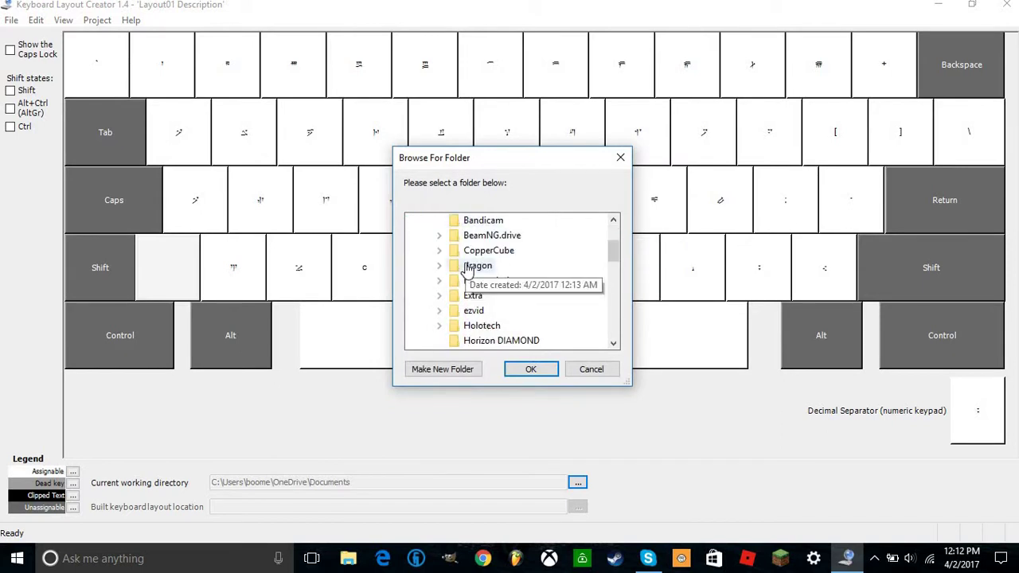
scroll(470, 275, "down", 1)
scroll(473, 285, "up", 1)
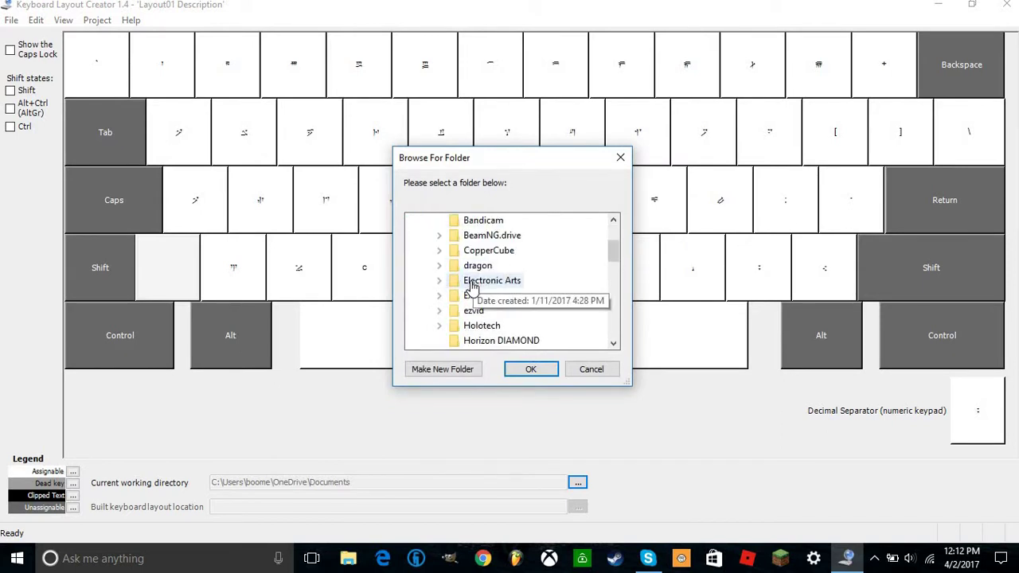
scroll(470, 288, "up", 1)
scroll(470, 288, "down", 1)
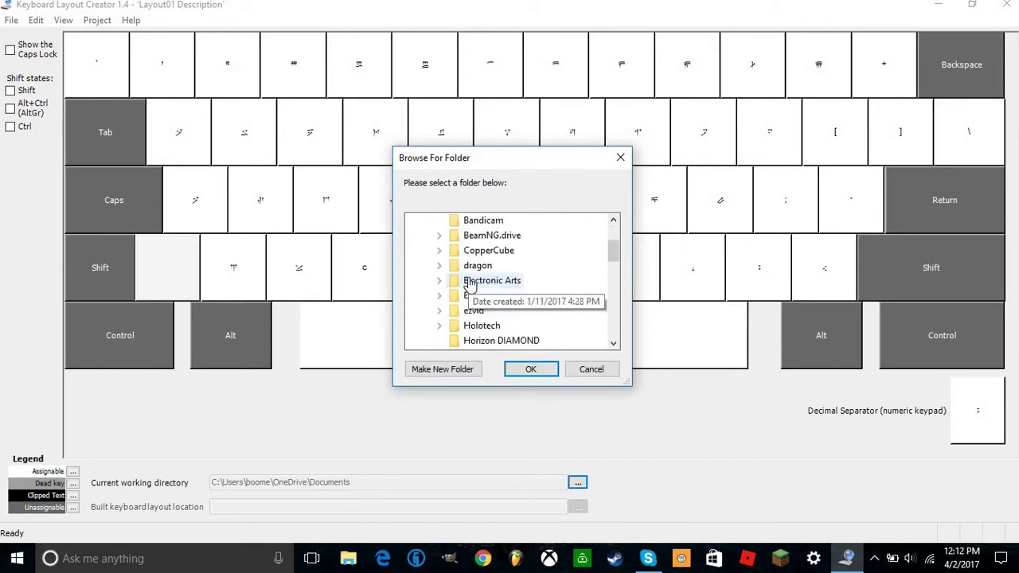
scroll(470, 287, "up", 1)
double_click(449, 235)
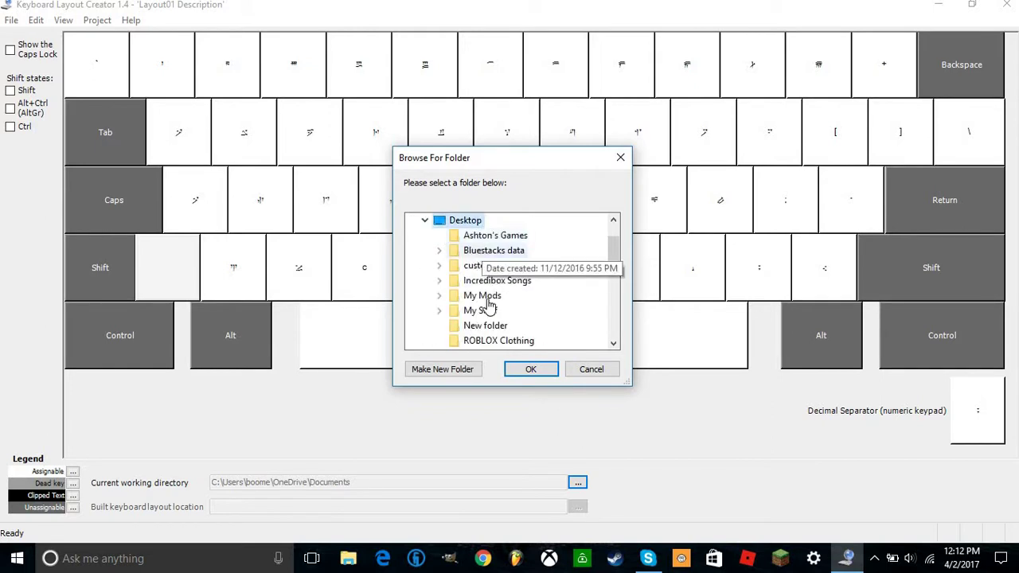
scroll(509, 350, "down", 1)
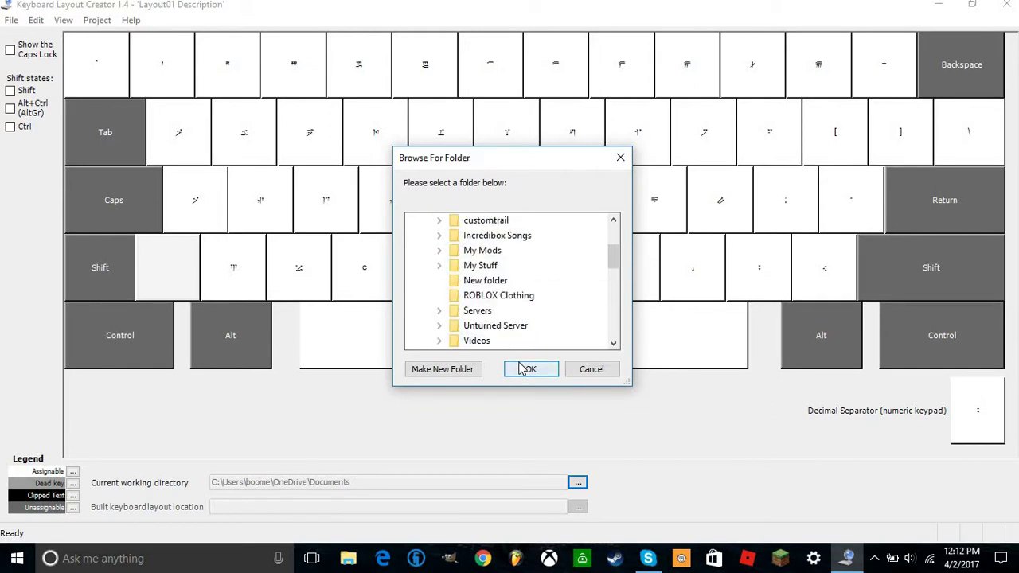
left_click(522, 369)
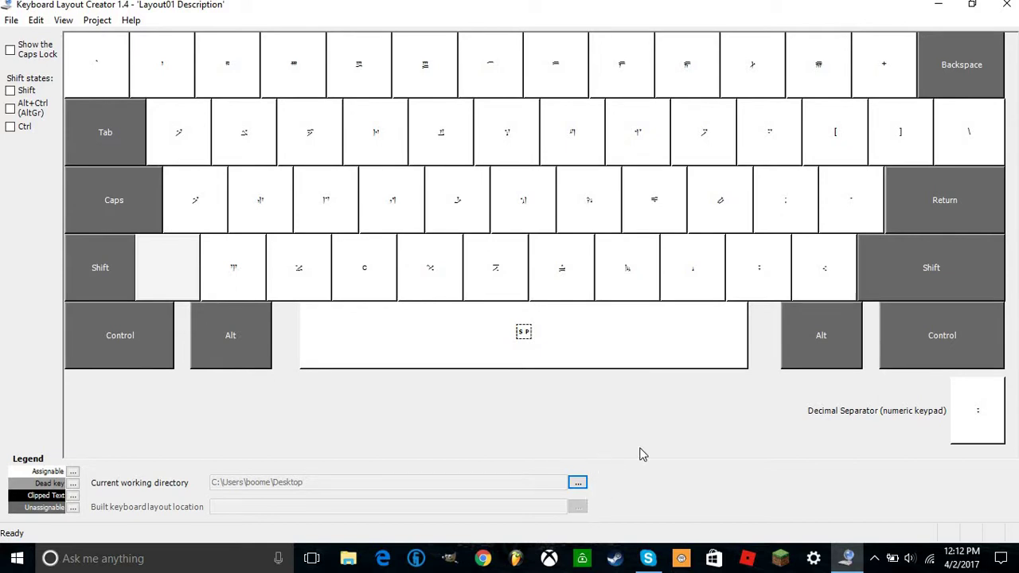
- Start verifying the layout, agree to review its properties, and name it NumberDragon
left_click(63, 20)
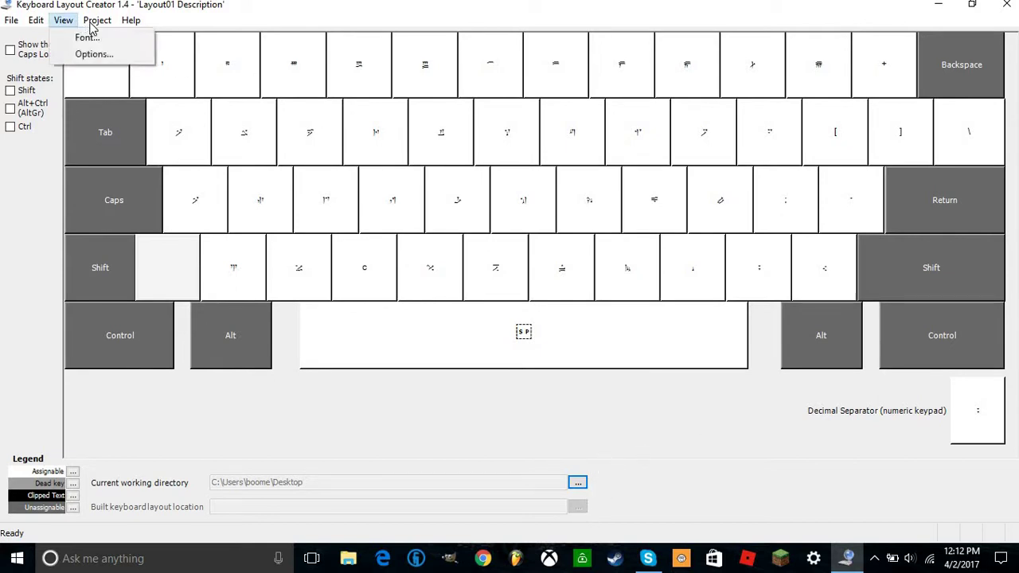
left_click(111, 39)
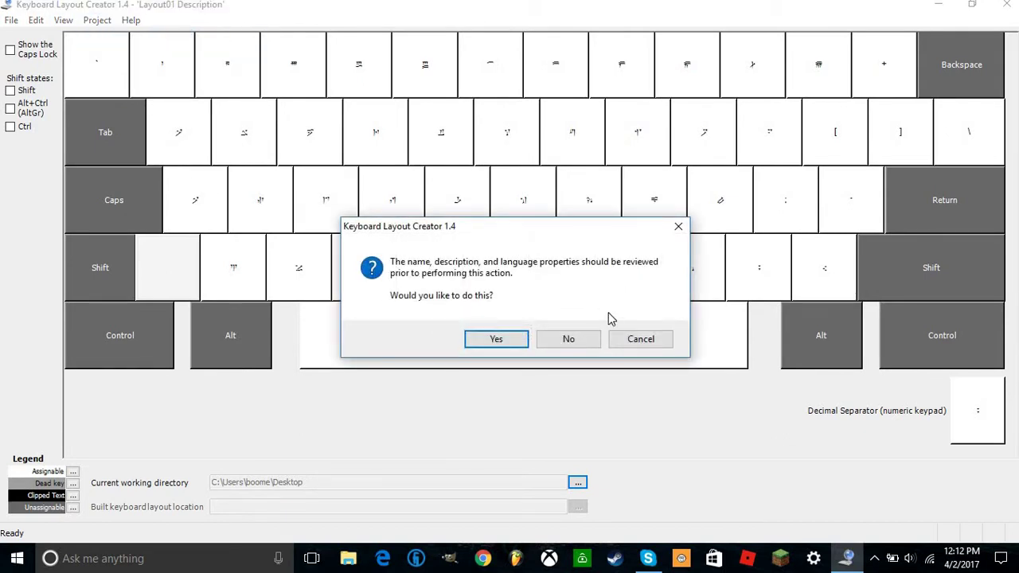
left_click(496, 339)
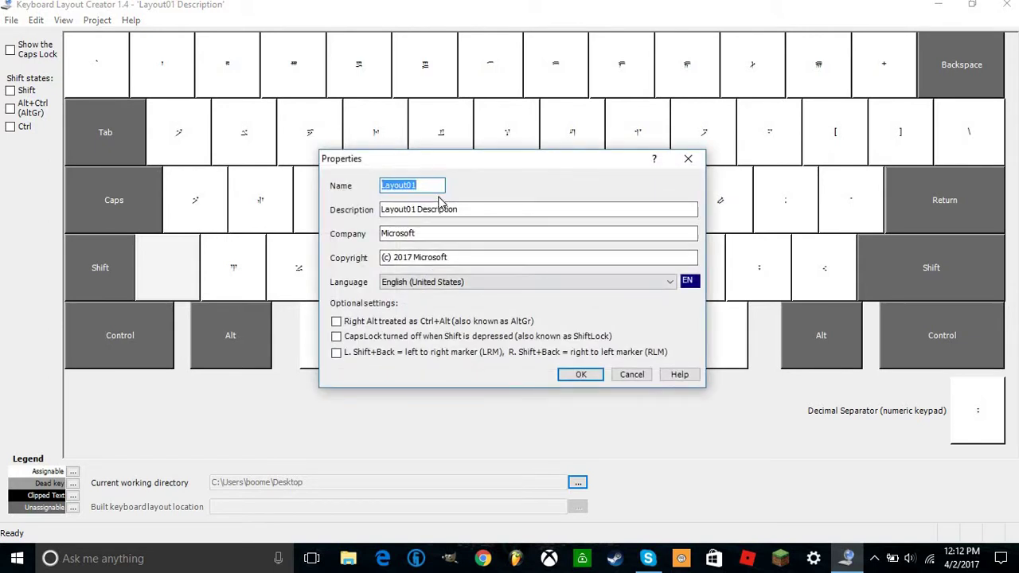
key("BackSpace")
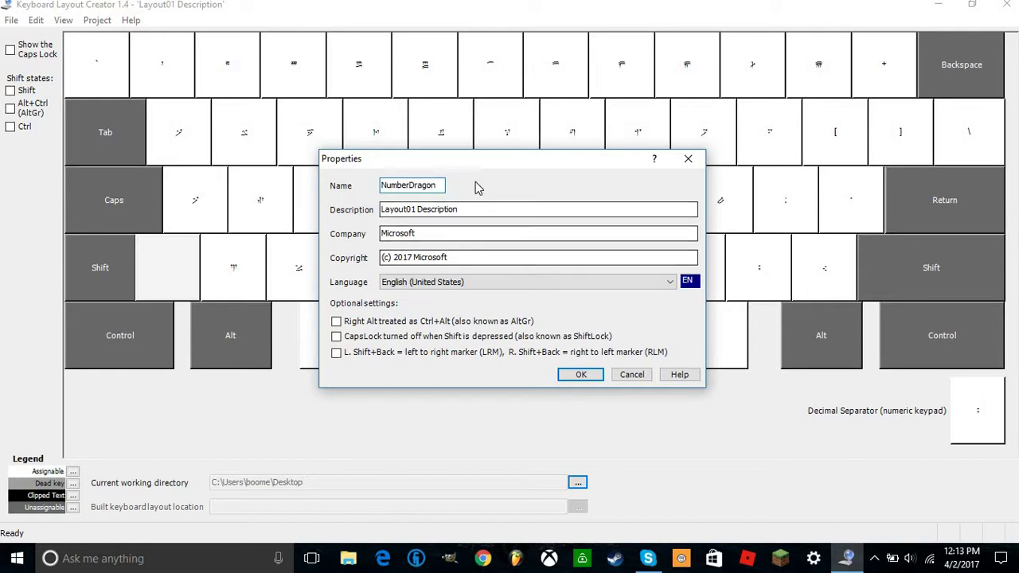
- Replace the layout's description with Number Dragon Layout
left_click(479, 210)
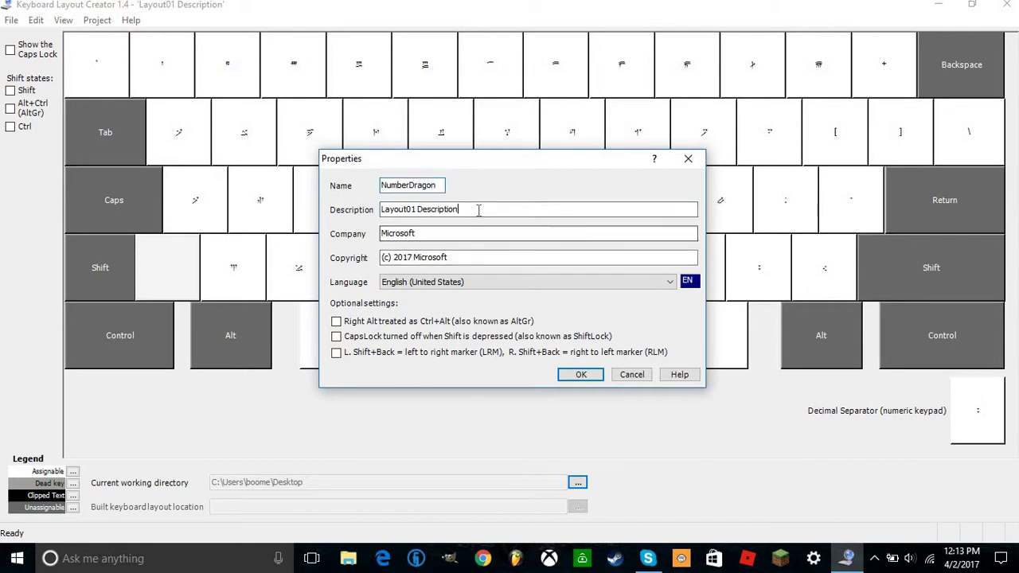
key("BackSpace")
key("BackSpace")
key("BackSpace")
key("BackSpace")
key("BackSpace")
key("BackSpace")
key("BackSpace")
key("BackSpace")
key("BackSpace")
key("BackSpace")
key("BackSpace")
key("BackSpace")
key("BackSpace")
key("BackSpace")
key("BackSpace")
key("BackSpace")
key("BackSpace")
key("BackSpace")
key("BackSpace")
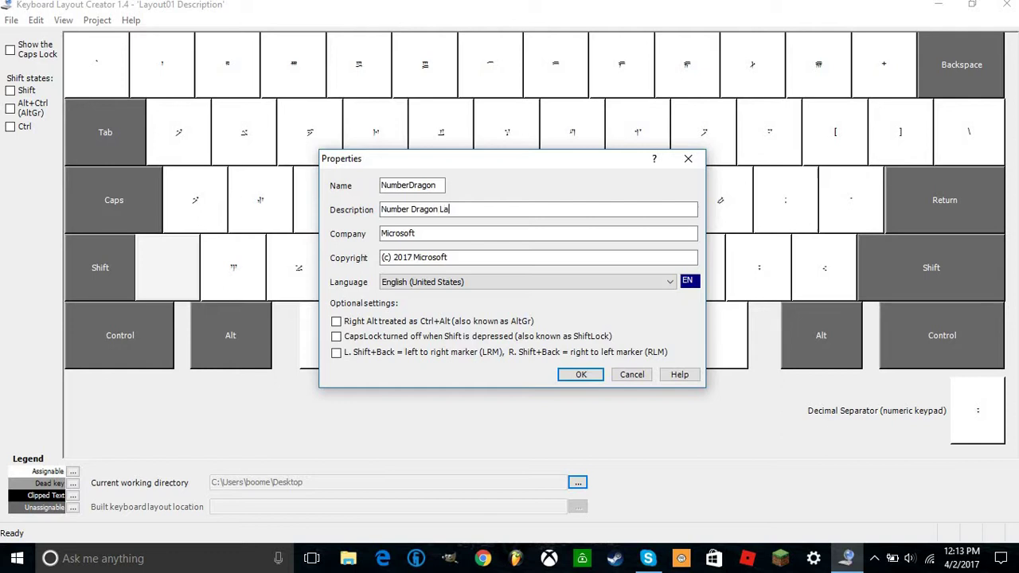
key("Tab")
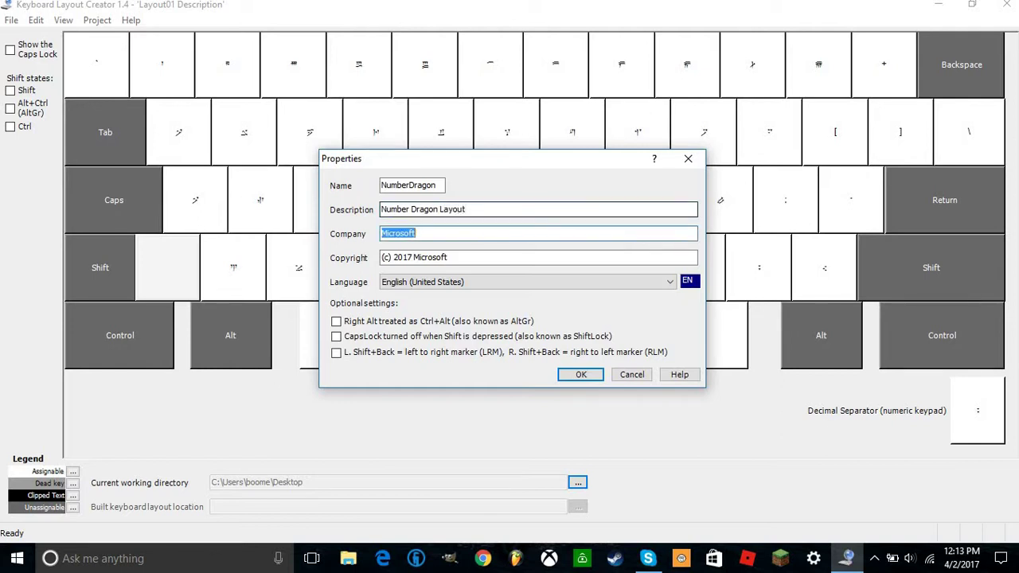
- Set the company to TechnoloTutor, clear the copyright text, and try to accept the properties
key("BackSpace")
type("TechnoloTutor")
key("Tab")
key("BackSpace")
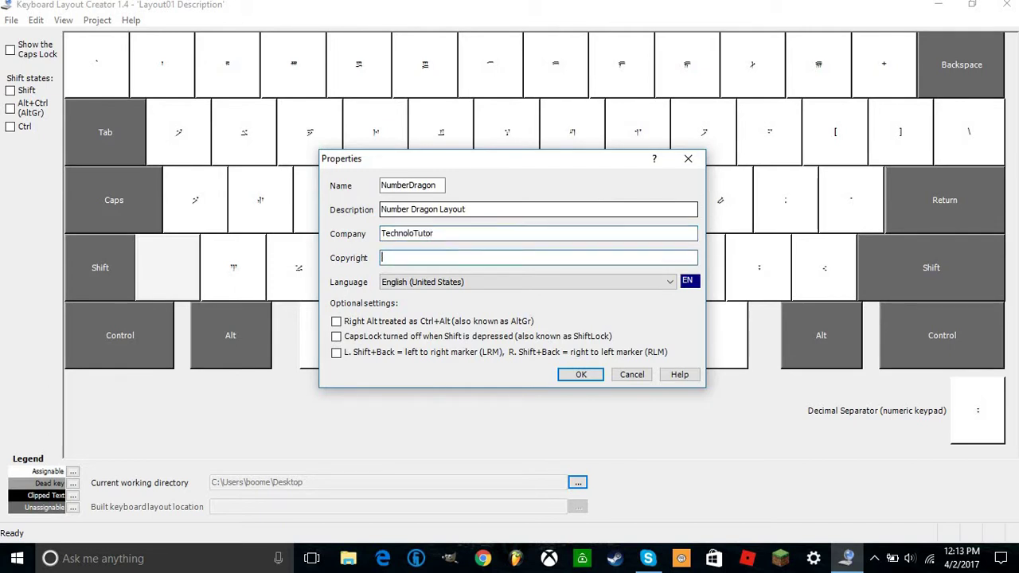
left_click(586, 375)
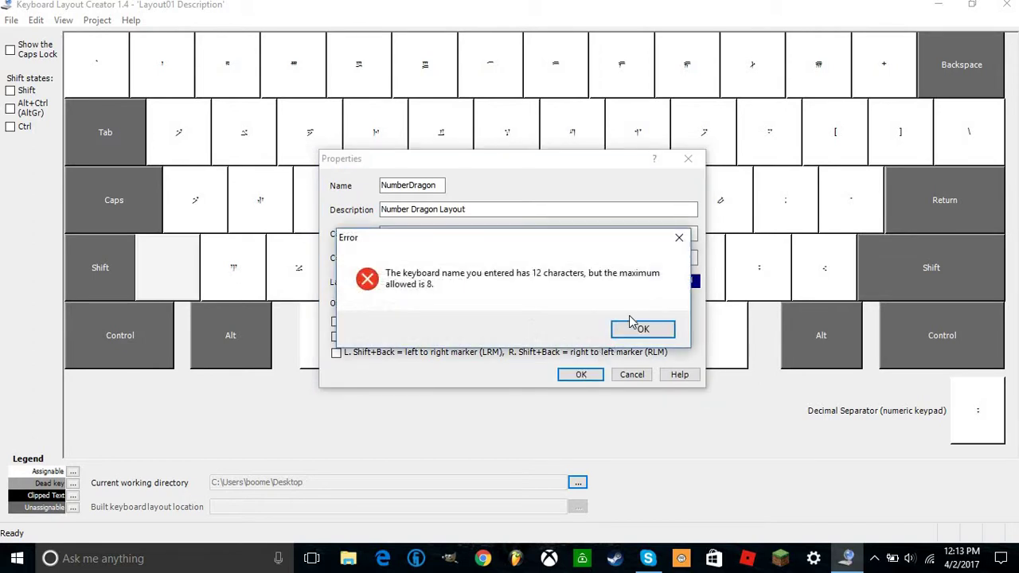
key("Return")
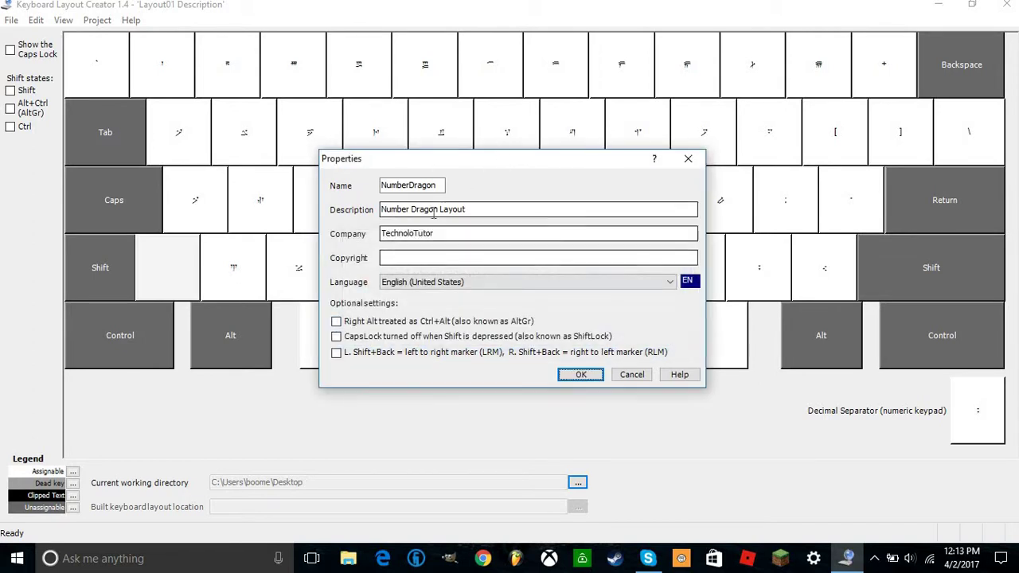
- Shorten the layout name to NumDragon and try to accept the properties again
left_click(408, 186)
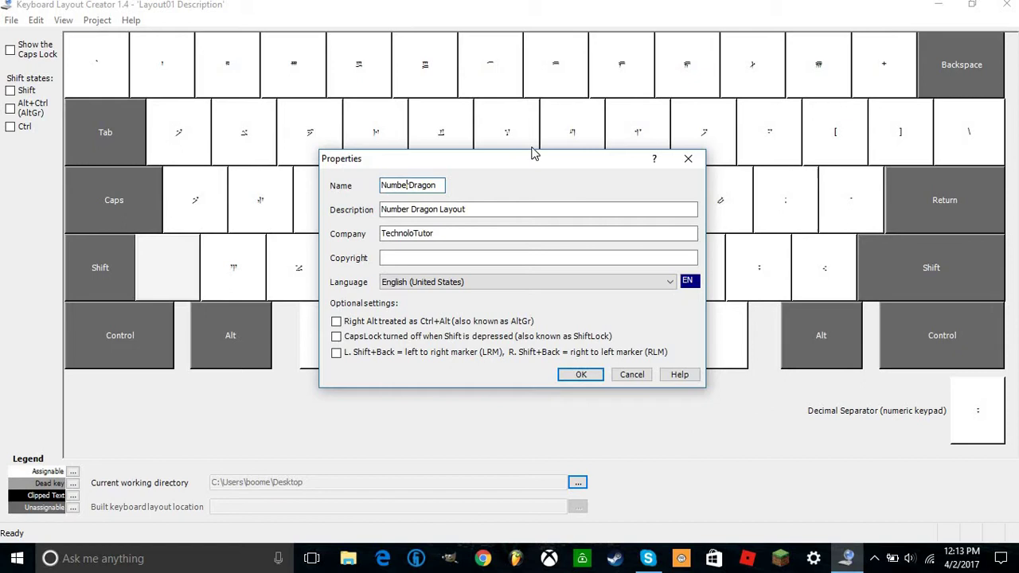
key("BackSpace")
key("BackSpace")
key("BackSpace")
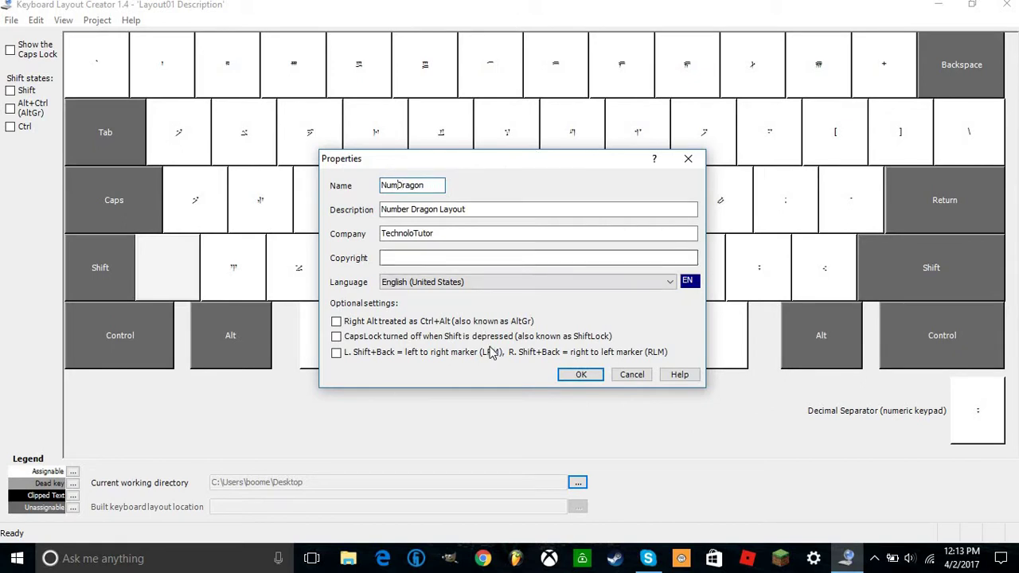
left_click(567, 376)
left_click(638, 329)
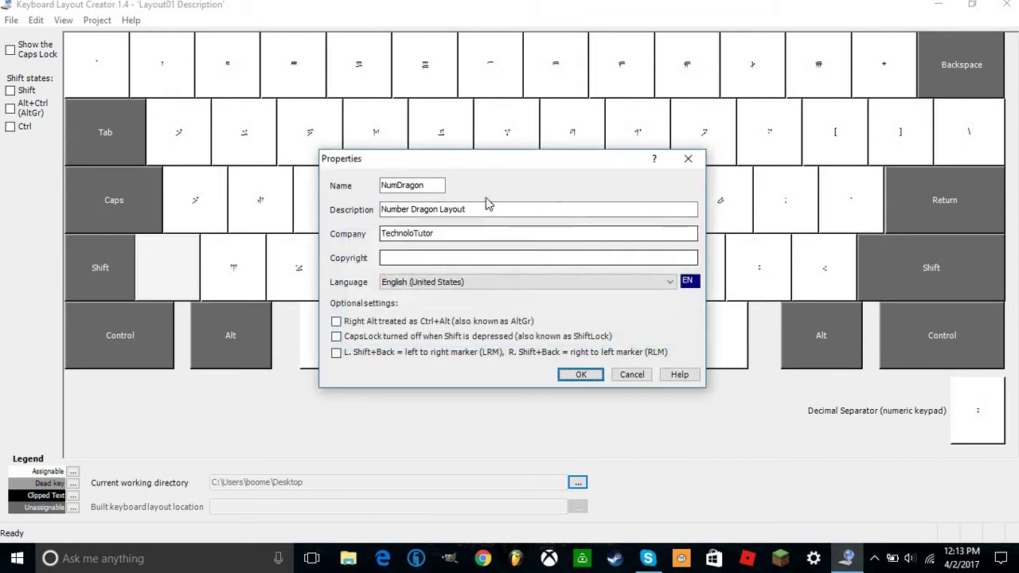
- Shorten the layout name by one more character, to eight characters, and accept the properties to complete the verification
left_click(398, 184)
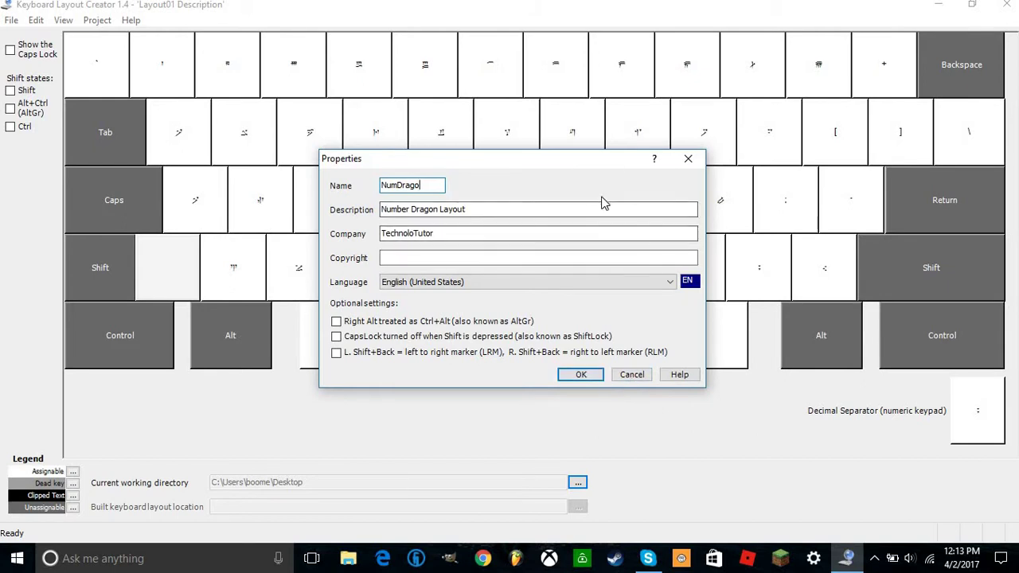
type("n")
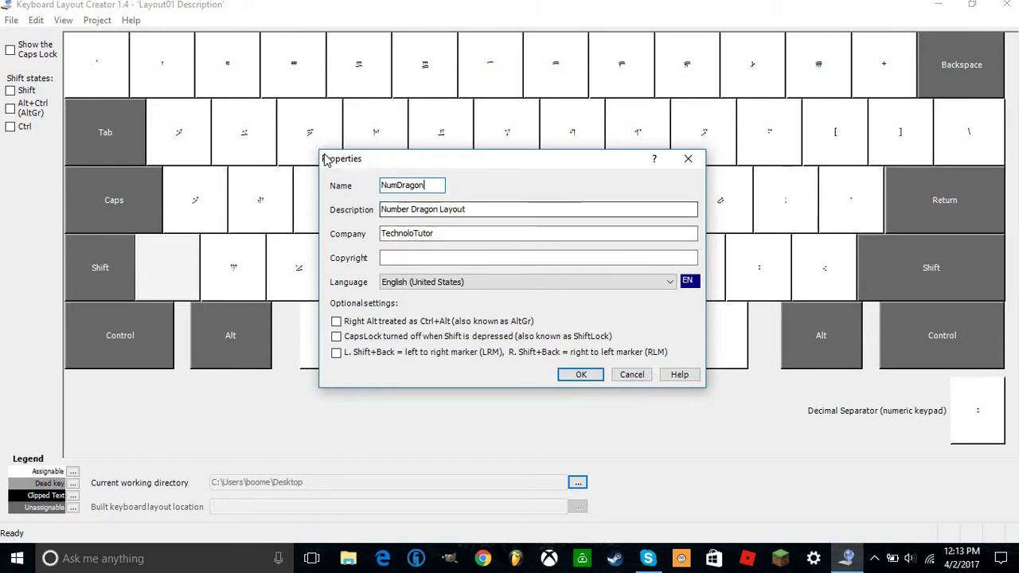
left_click(400, 185)
key("BackSpace")
left_click(593, 380)
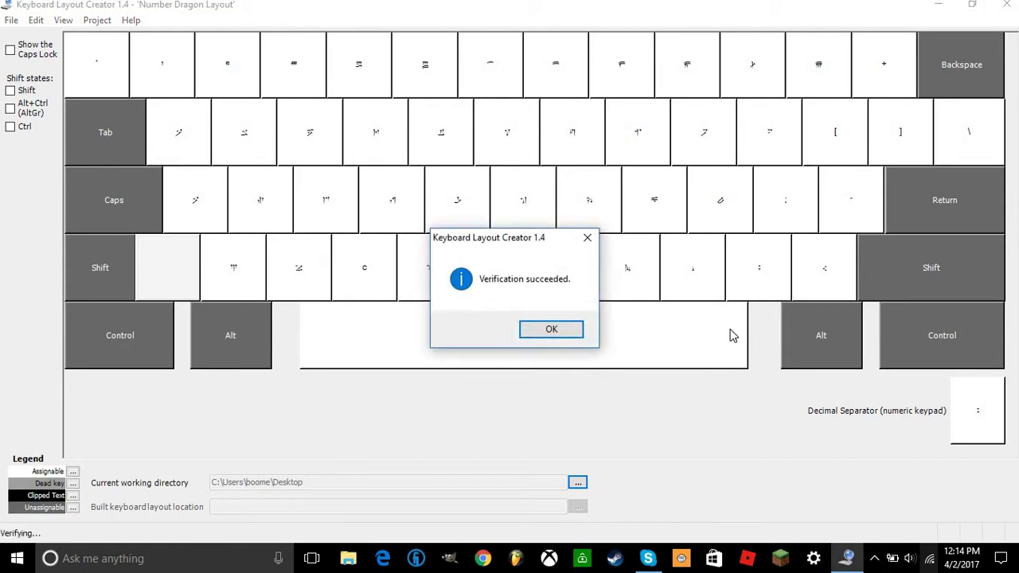
left_click(571, 331)
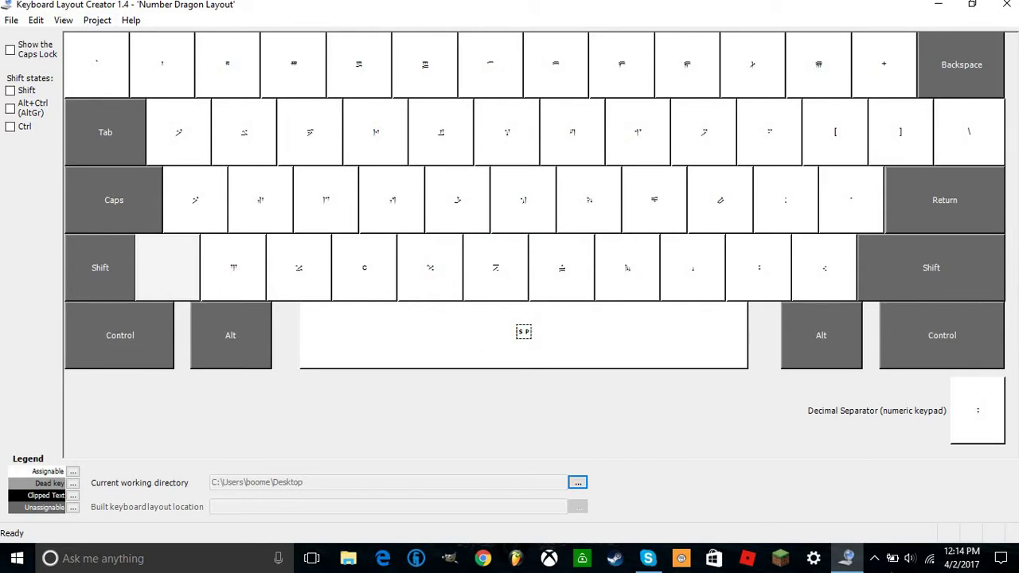
left_click(875, 562)
left_click(874, 562)
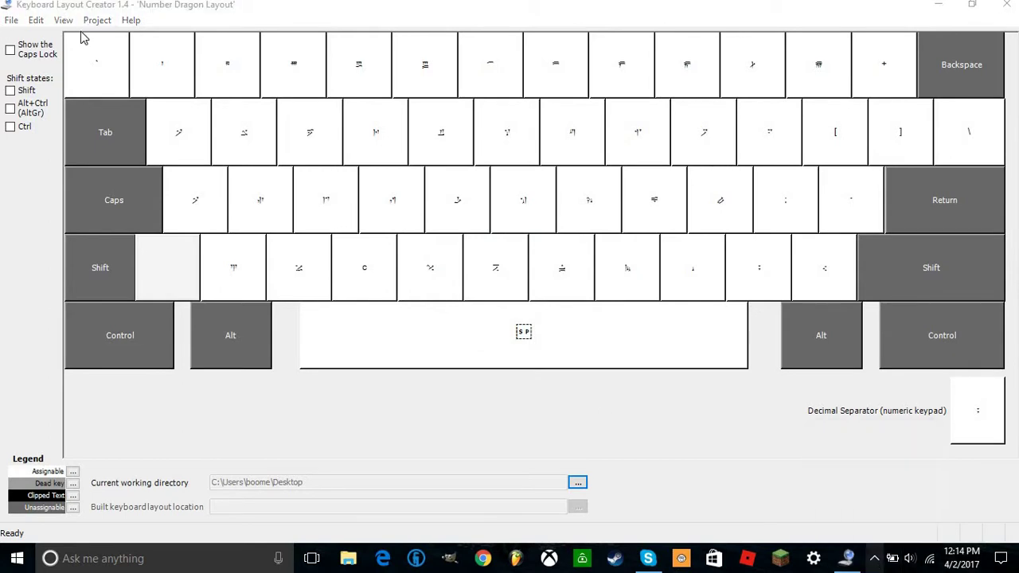
- Test the keyboard layout by entering sample text in the Dragon characters, and close the test
left_click(66, 22)
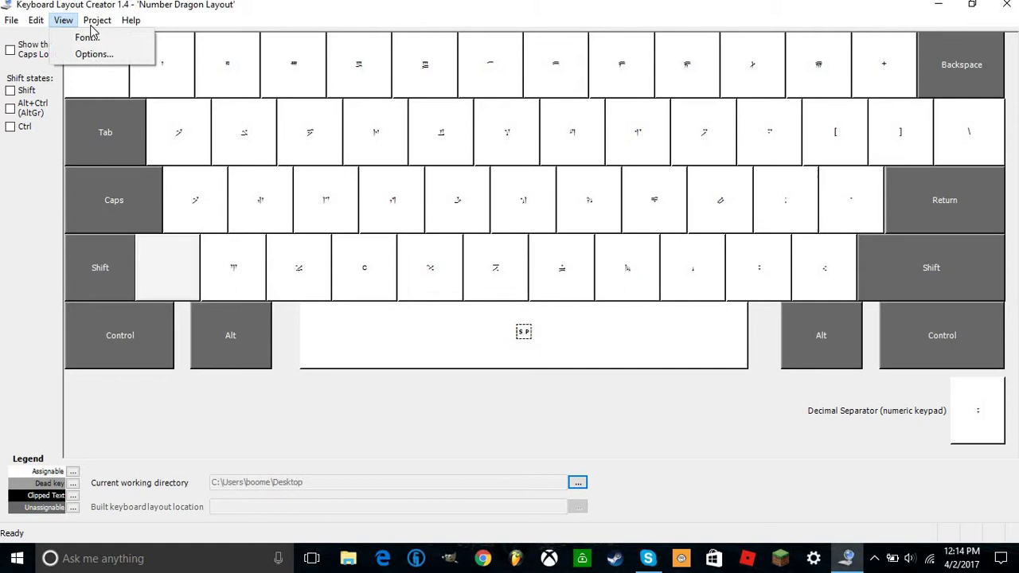
mouse_move(96, 20)
left_click(121, 57)
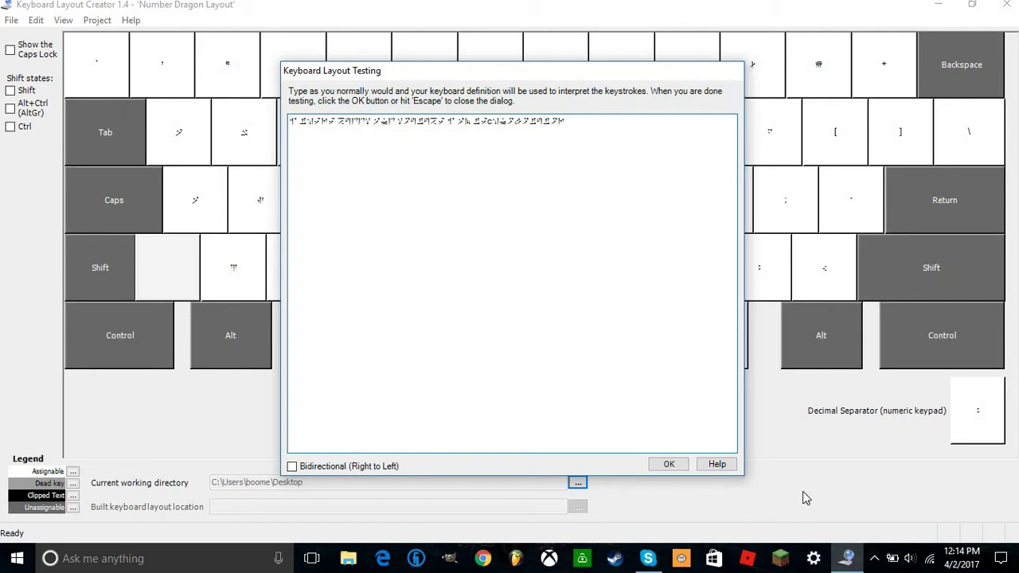
left_click(665, 465)
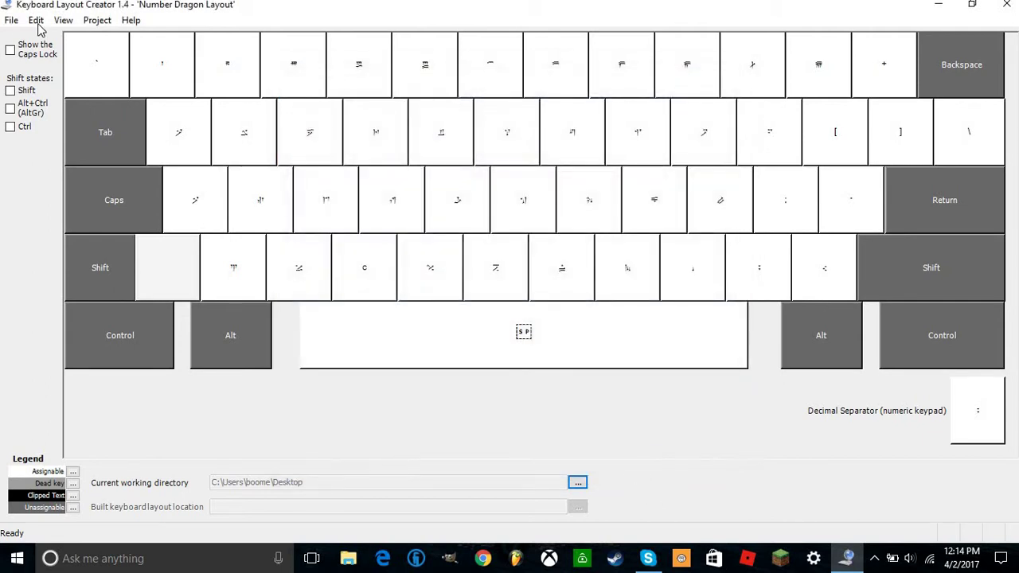
- Review the layout's name, description, company and language properties, and close them without changes
left_click(98, 22)
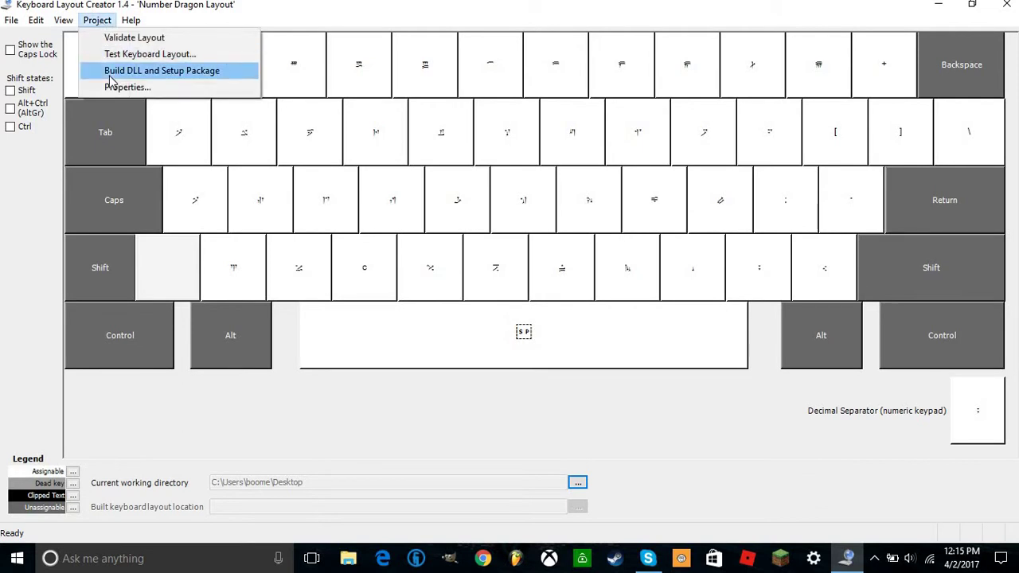
left_click(130, 87)
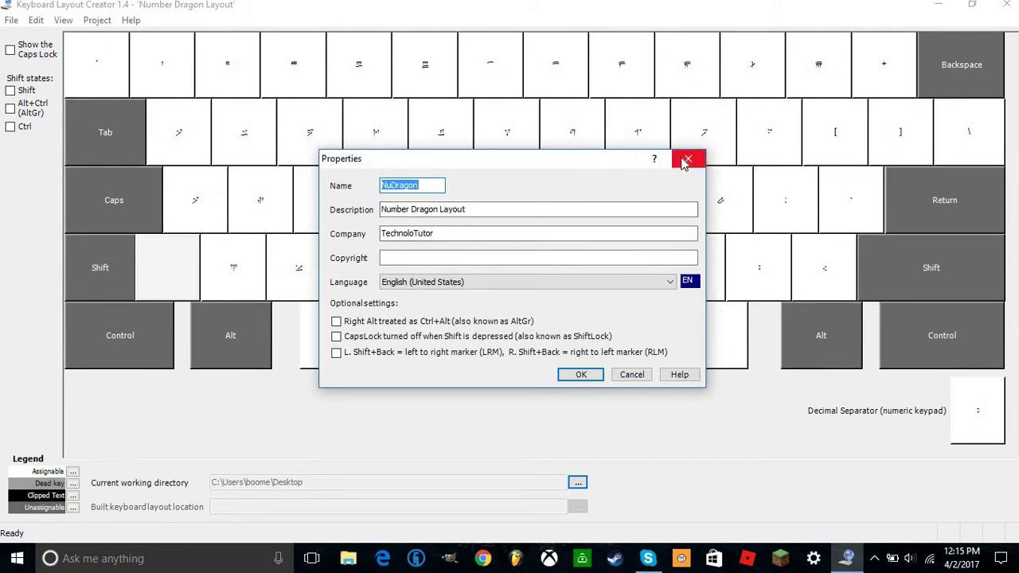
left_click(687, 160)
- Examine the display options for keyboard layout type, Caps Lock behavior and validation warnings, and cancel without changes
left_click(96, 20)
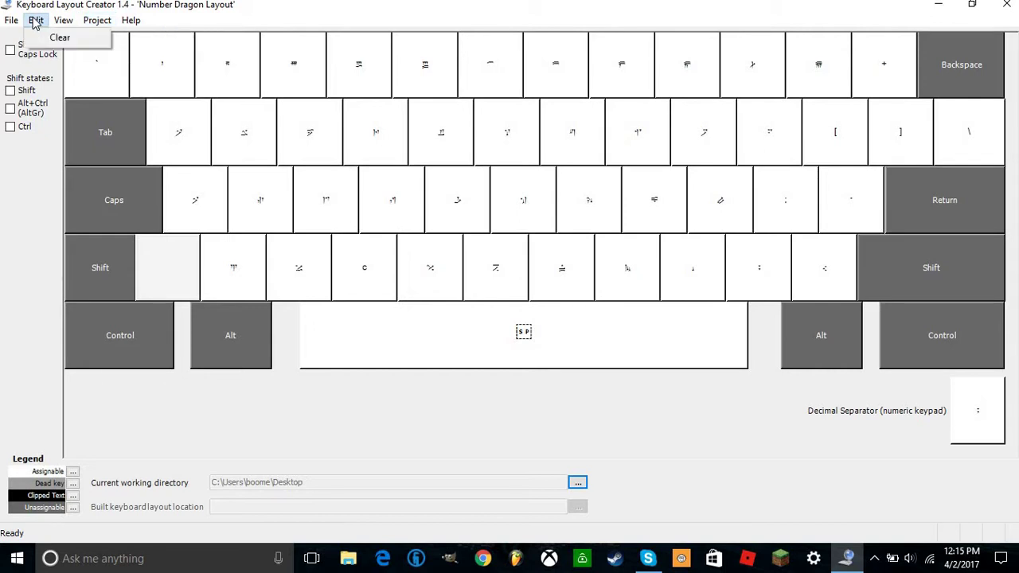
mouse_move(73, 24)
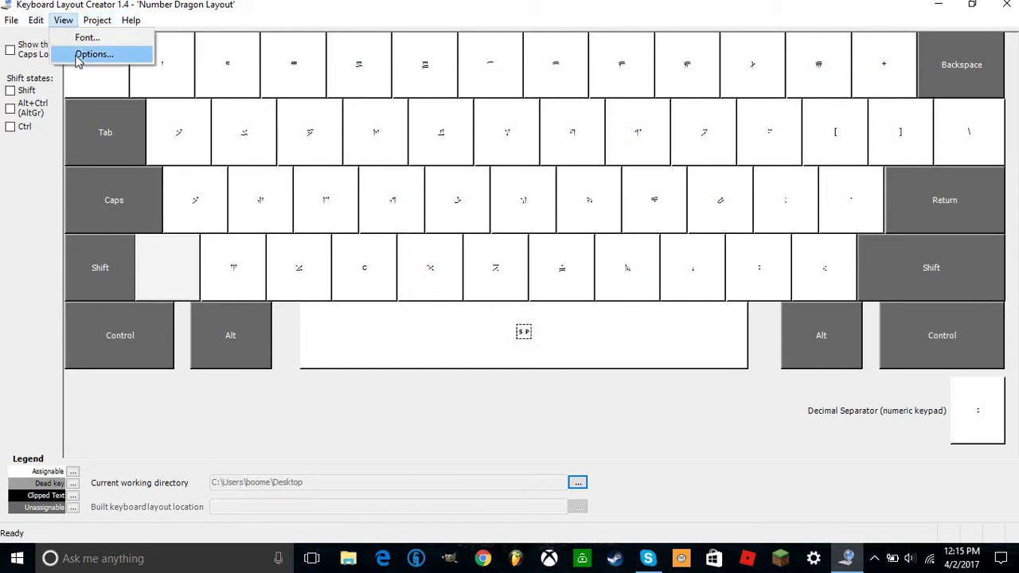
left_click(86, 54)
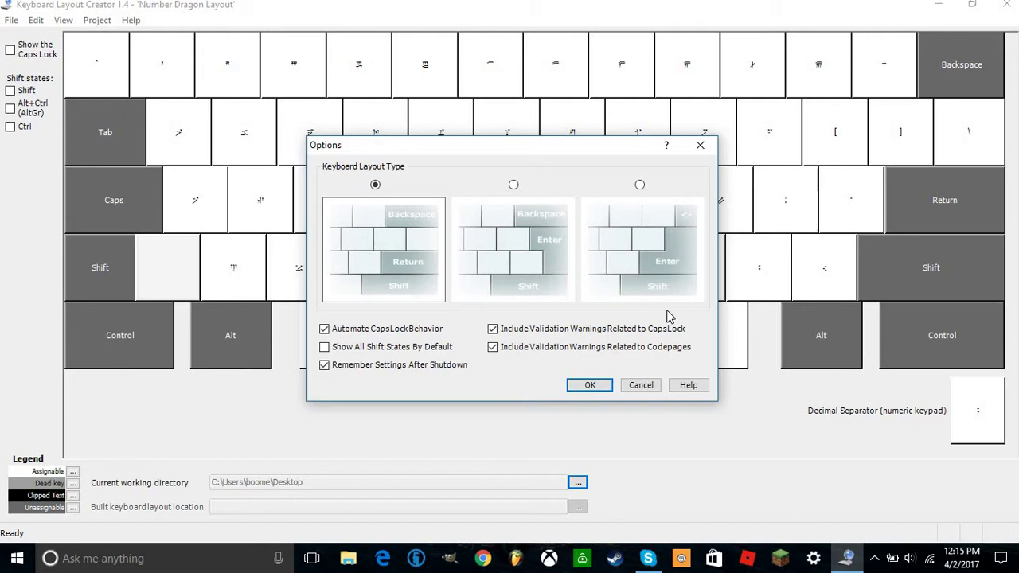
left_click(643, 387)
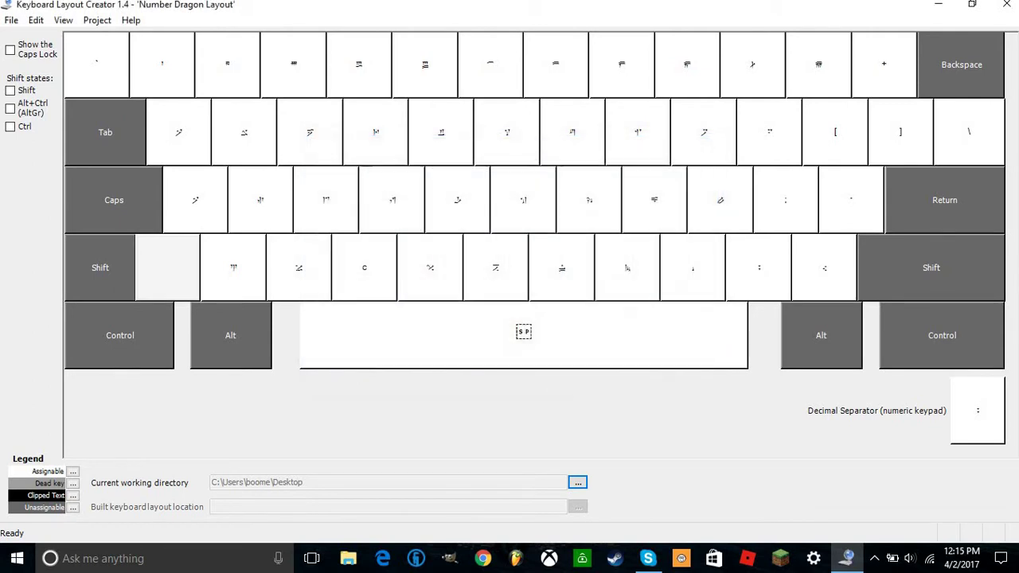
- Build the layout's DLL and setup package and open the directory containing the built installer
left_click(98, 20)
left_click(123, 72)
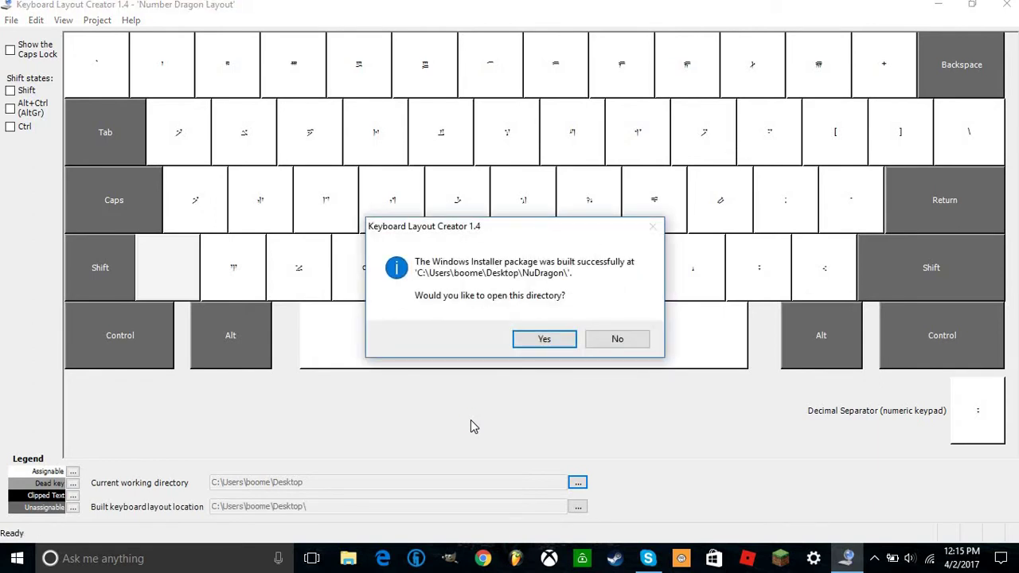
left_click(543, 340)
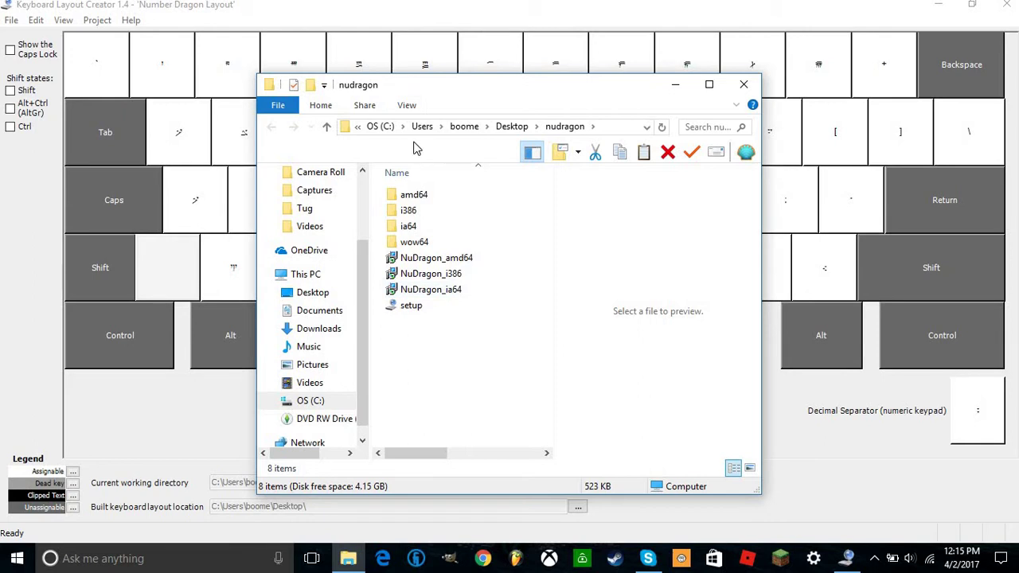
- Install Number Dragon Layout by running setup from the nudragon folder, close the installer, and minimize the folder window
left_click(462, 314)
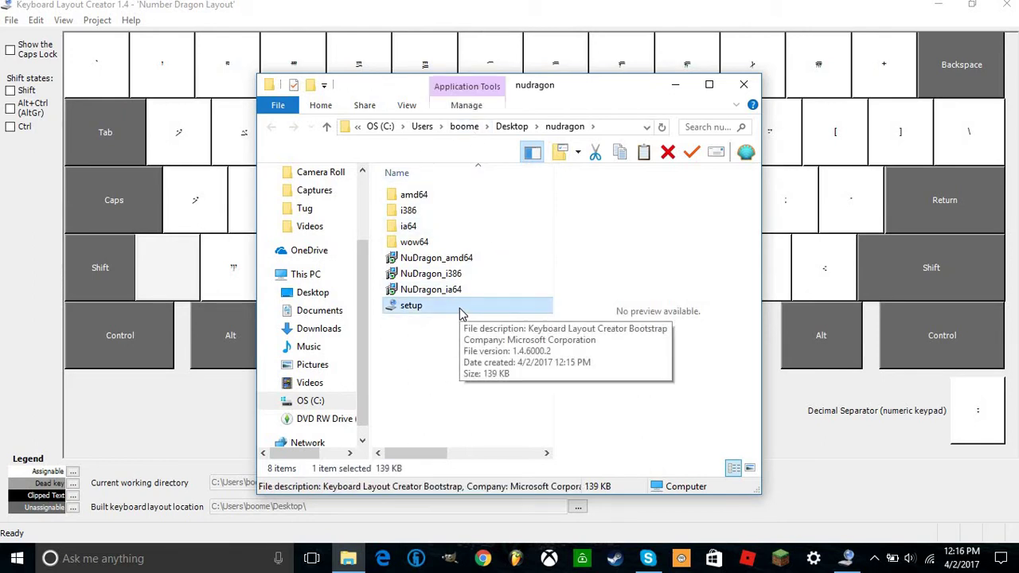
double_click(459, 308)
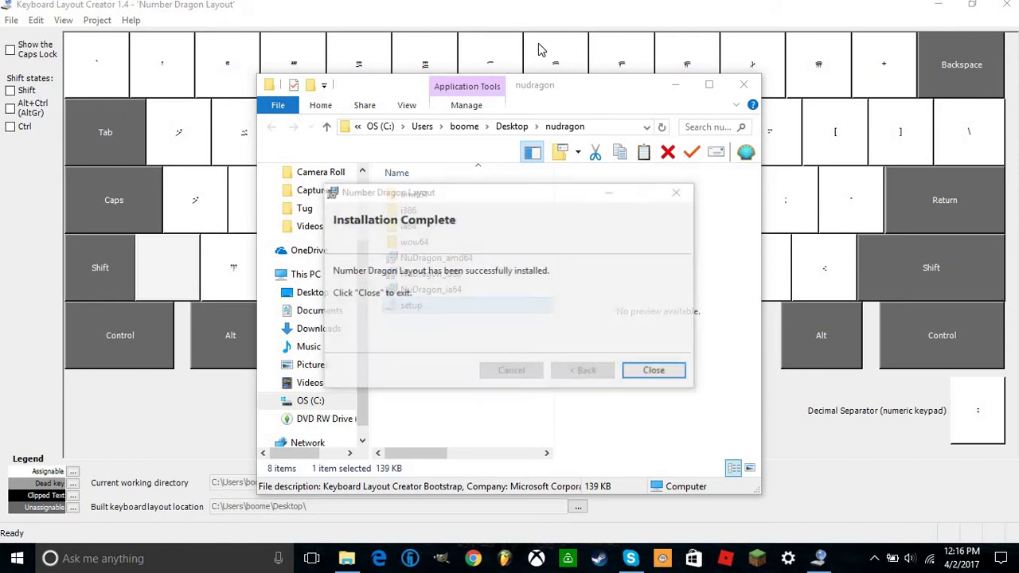
left_click(639, 372)
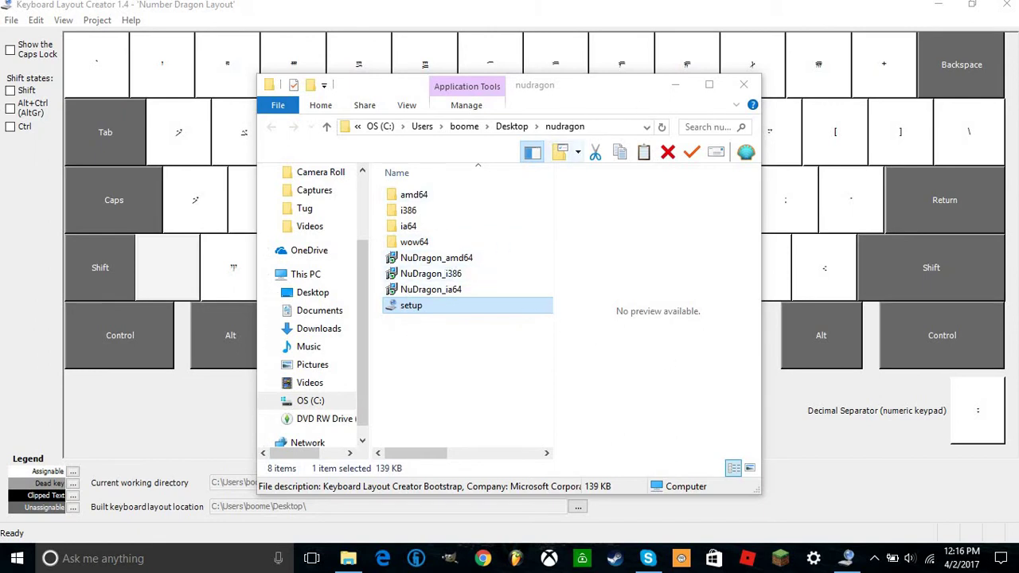
left_click(676, 84)
- Exit the layout editor, saving the current layout on the Desktop as an MSKLC source file named nudragonlayout
left_click(1007, 5)
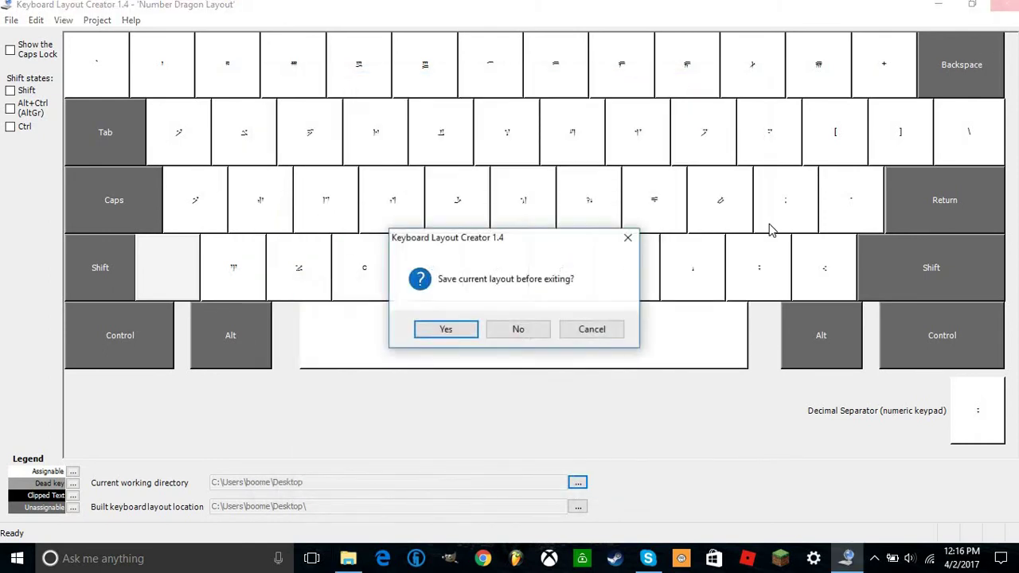
left_click(443, 329)
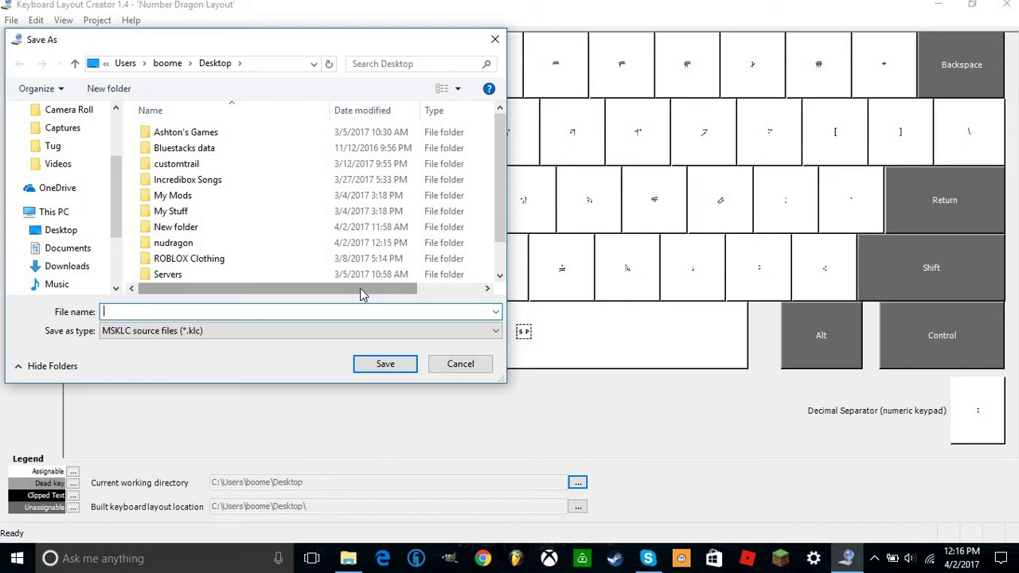
type("nudragonlayout")
left_click(364, 360)
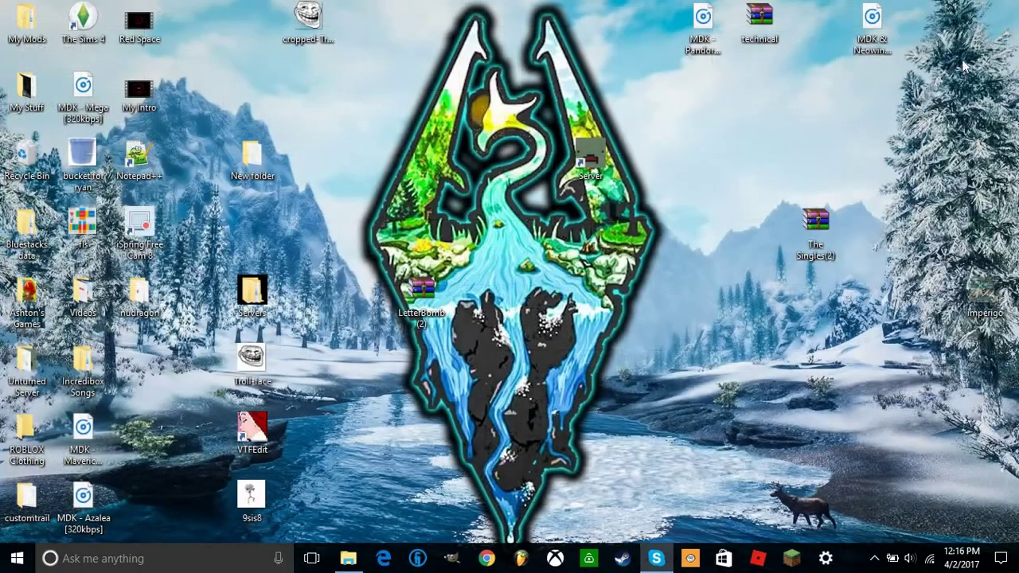